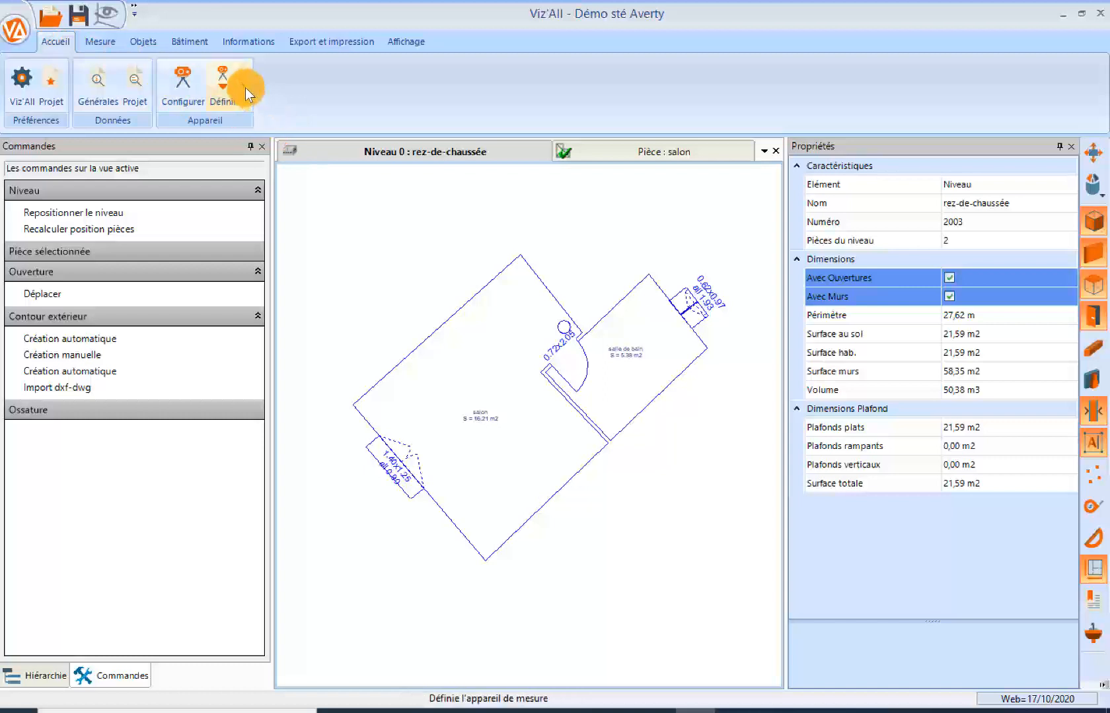
# Set the measuring device to Triangulation / Télémètre smart.
pyautogui.click(244, 87)
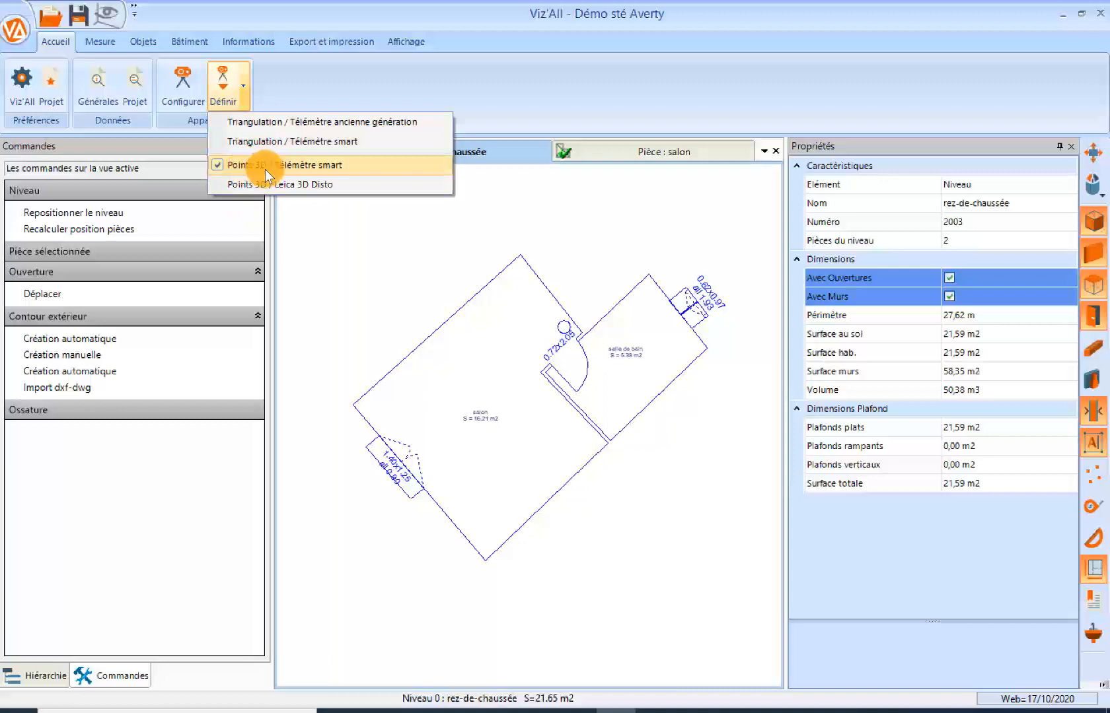
pyautogui.click(521, 108)
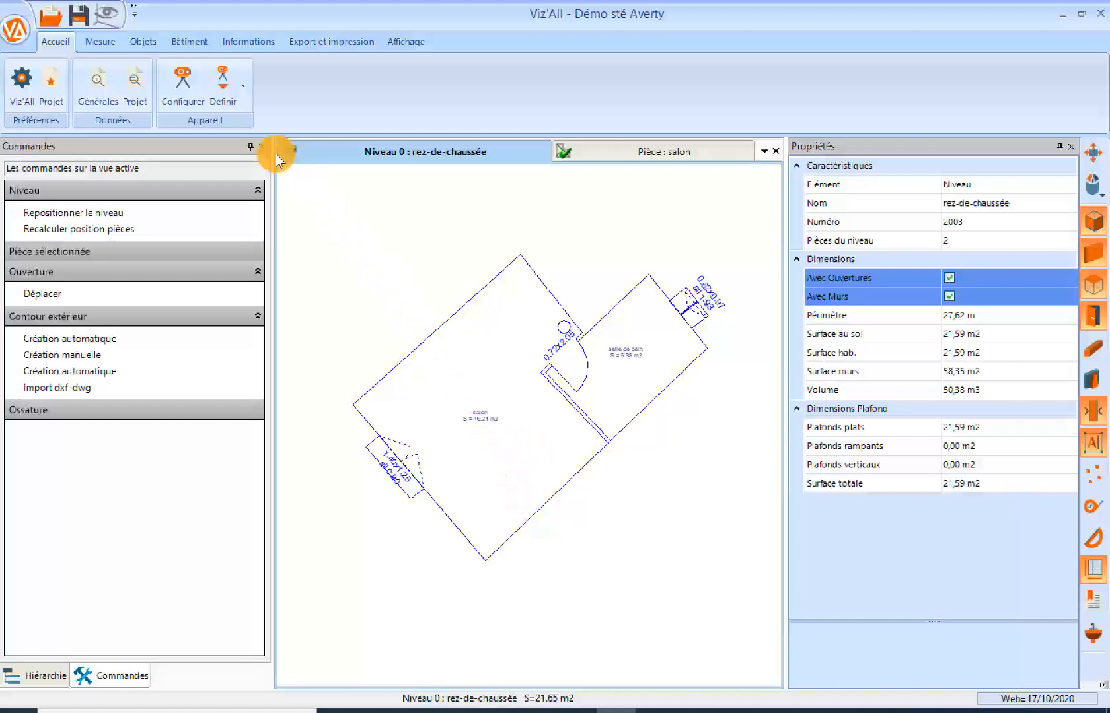
pyautogui.click(241, 90)
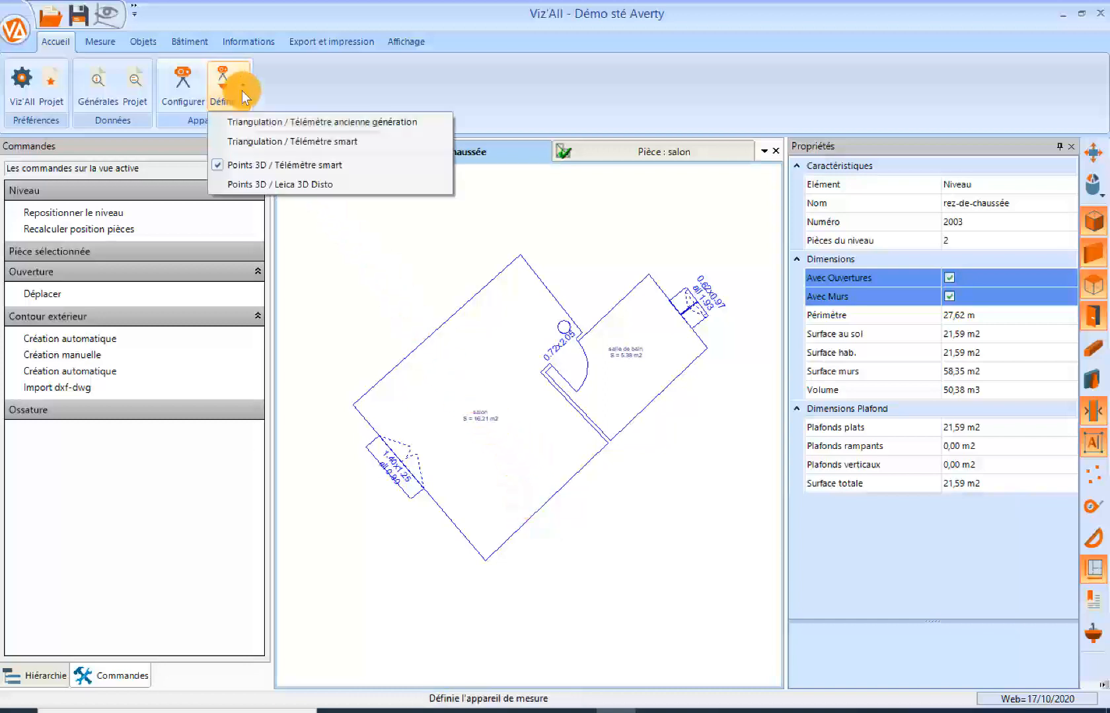
pyautogui.click(243, 142)
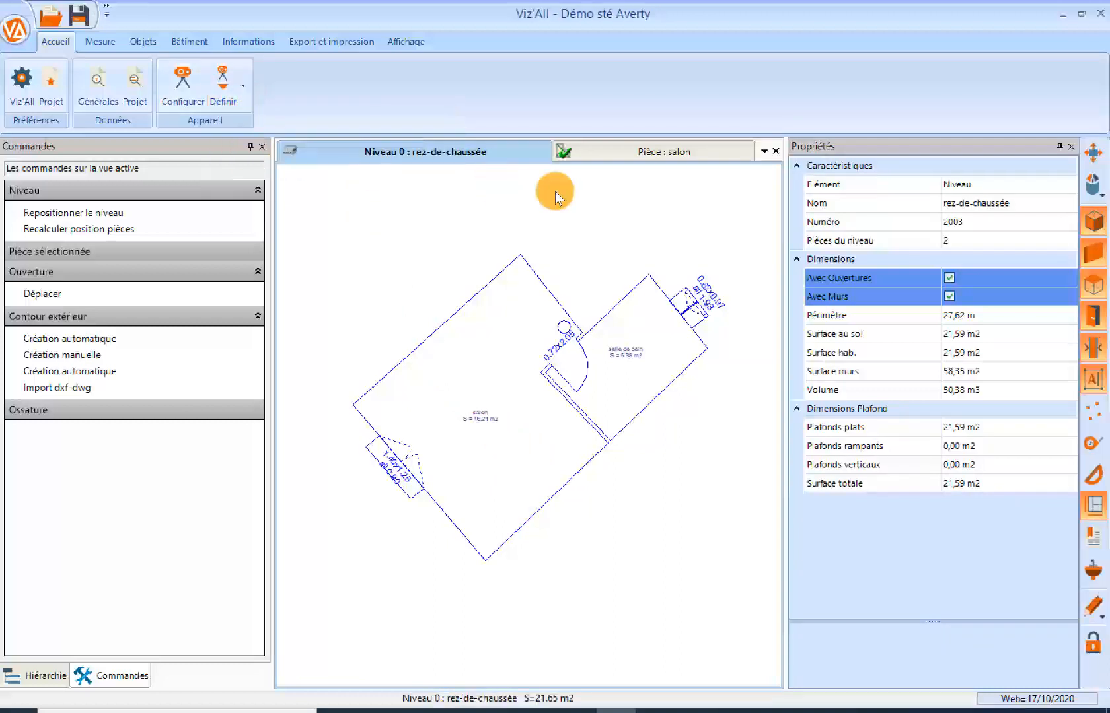
# For the salon, load an Ouvrante simple rectangular door from the openings catalogue, 0.90 wide, 2.15 high, with sill height 0.
pyautogui.click(624, 152)
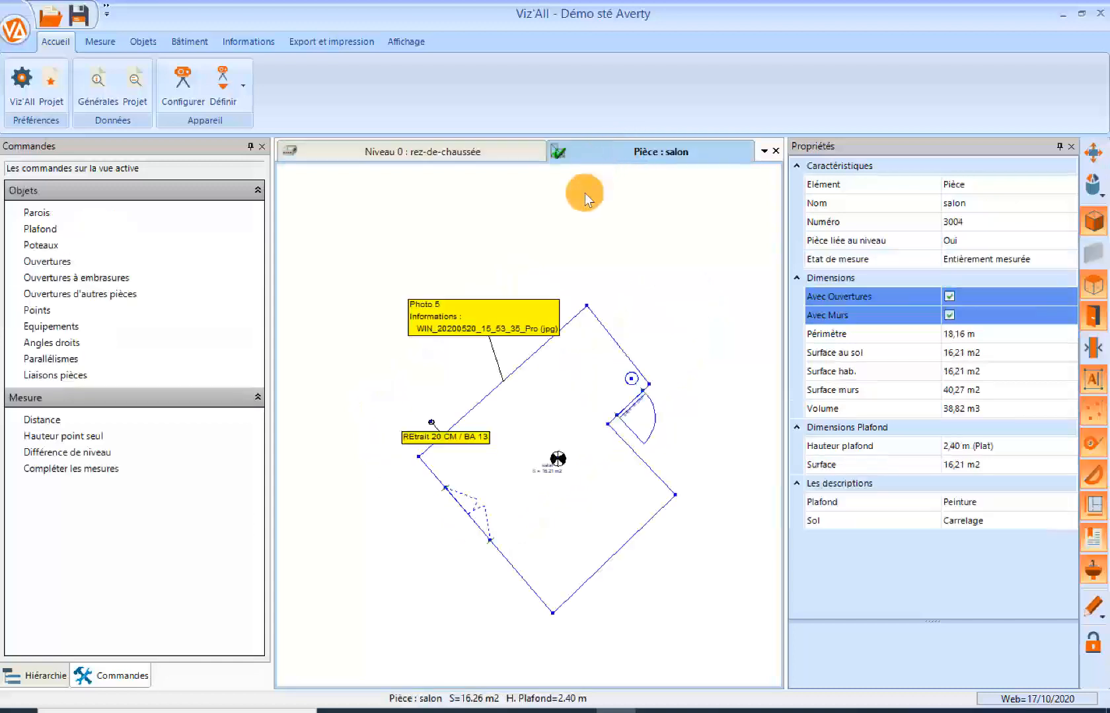
pyautogui.scroll(1, 582, 527)
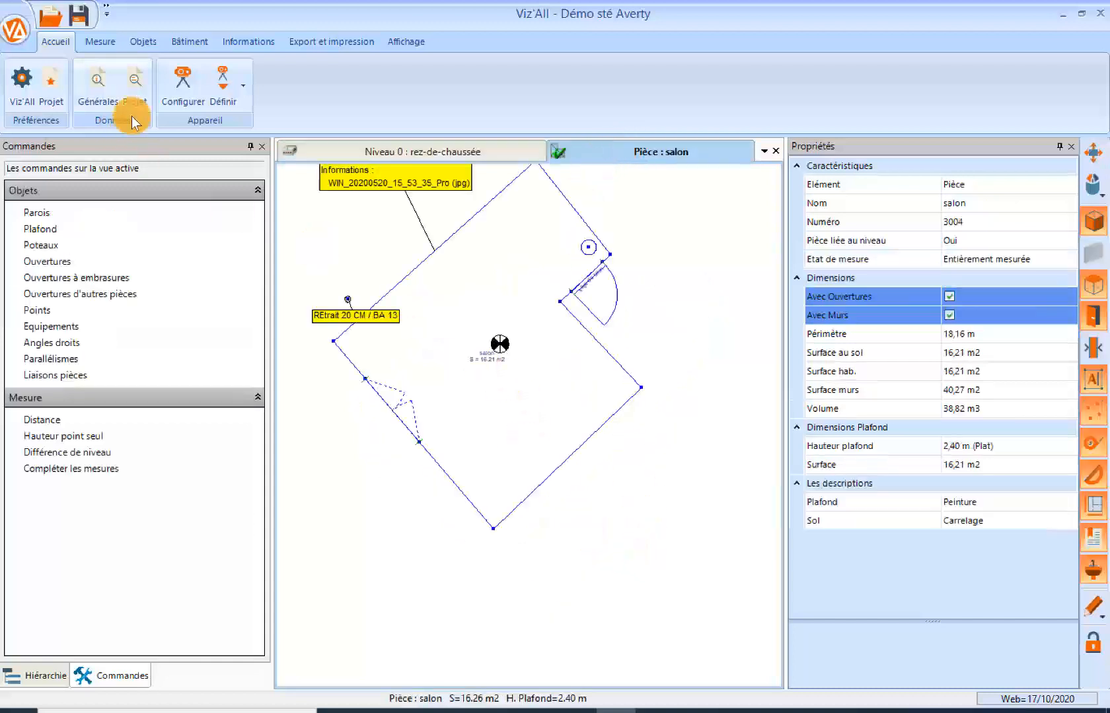
pyautogui.click(144, 40)
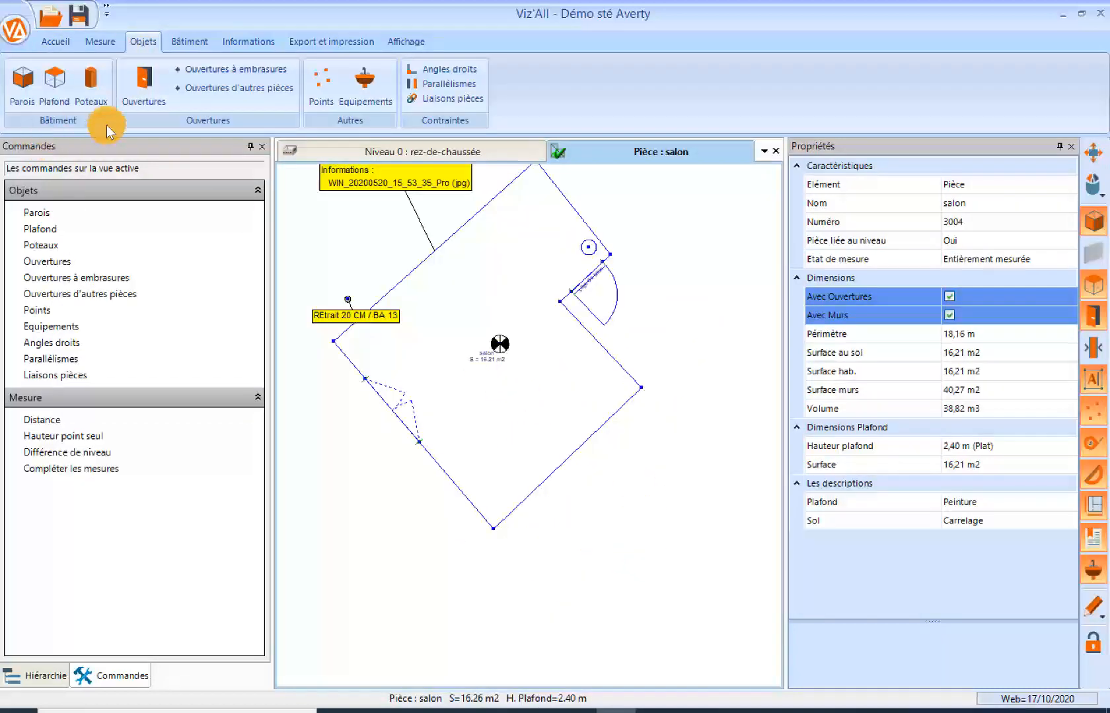
pyautogui.click(148, 76)
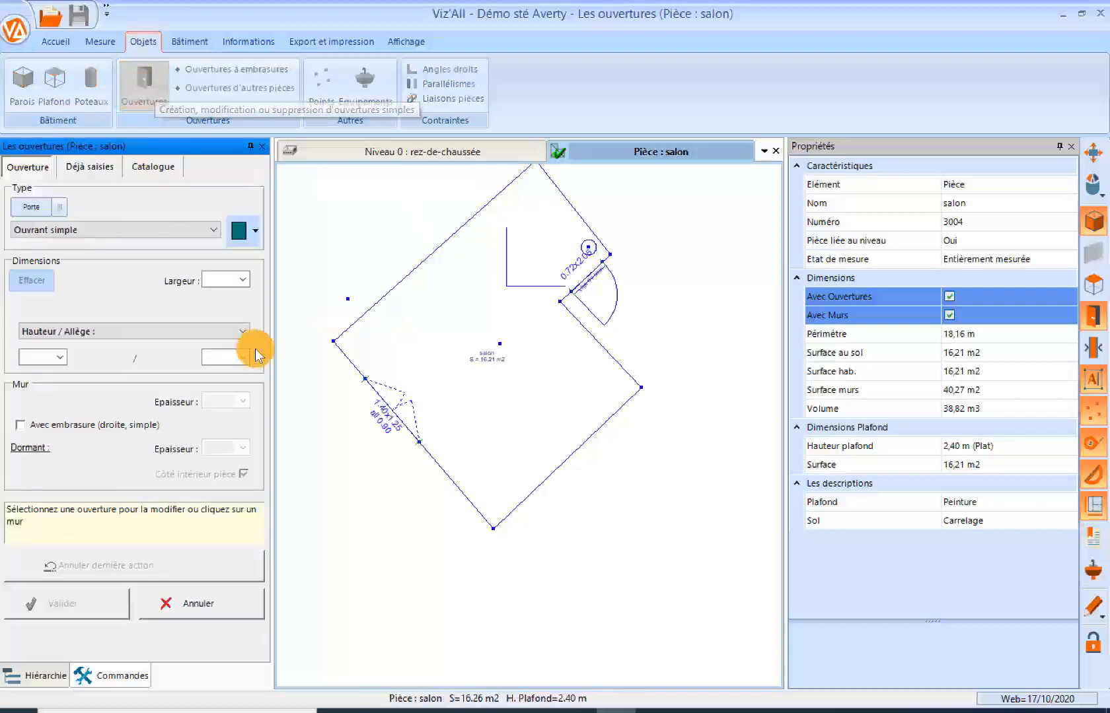
pyautogui.click(241, 281)
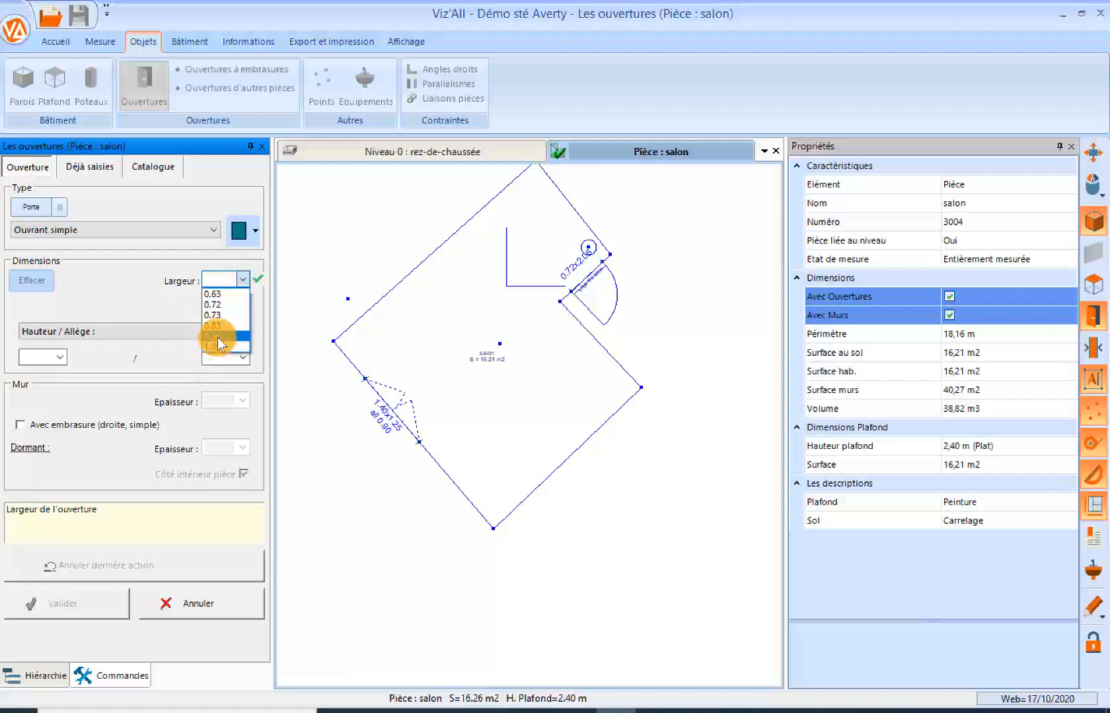
pyautogui.click(158, 164)
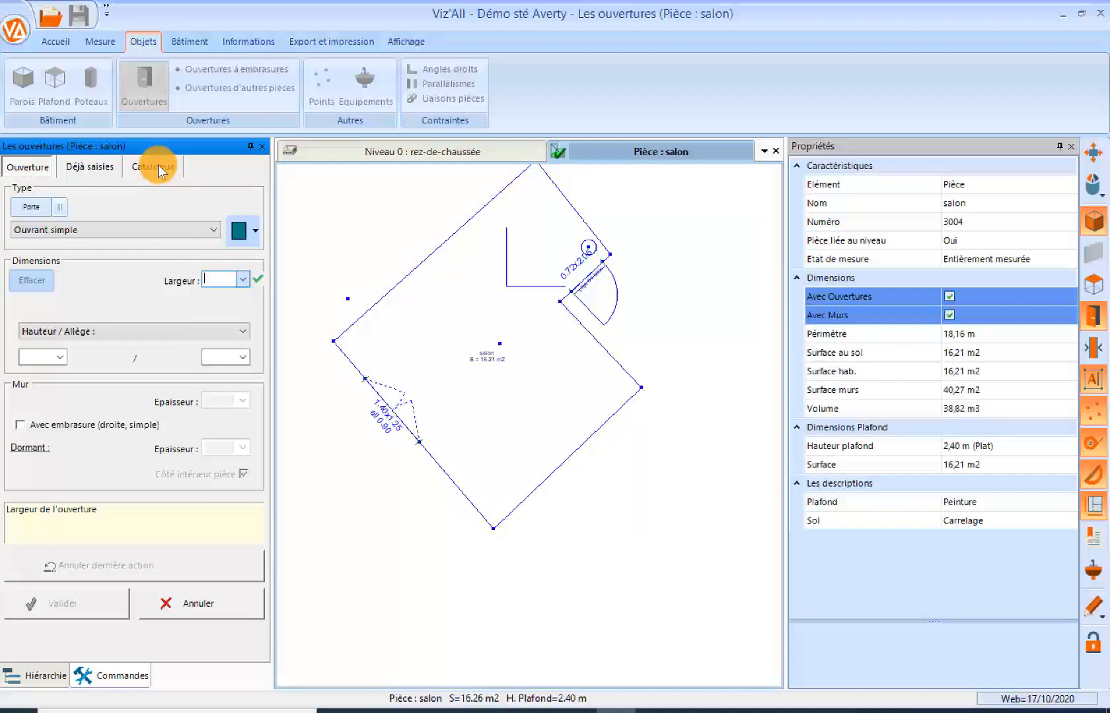
pyautogui.click(157, 165)
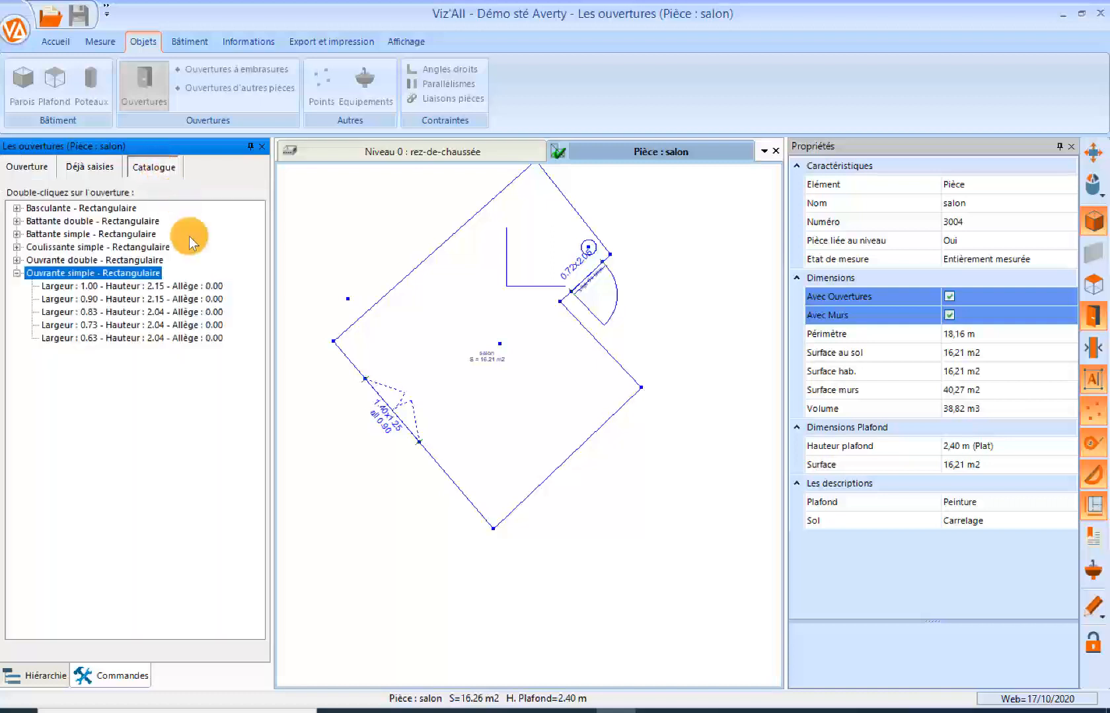
pyautogui.doubleClick(98, 301)
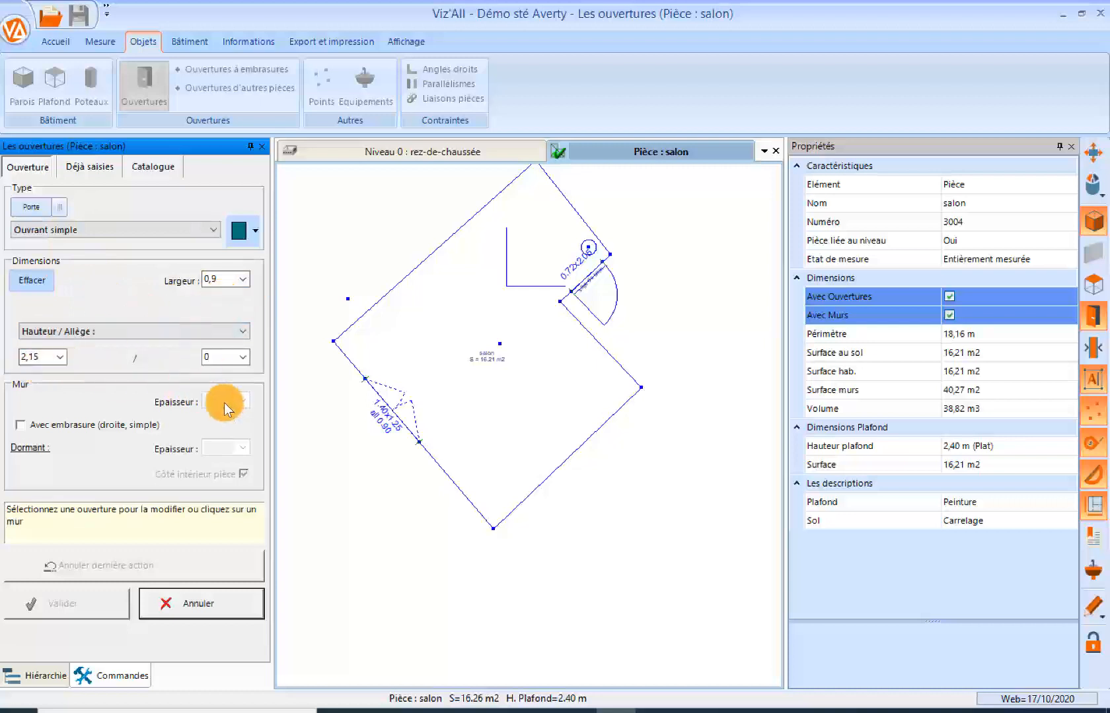
# Place the door on the salon's lower-right wall, hinged near the bottom corner and swinging outward, and validate the opening.
pyautogui.click(519, 504)
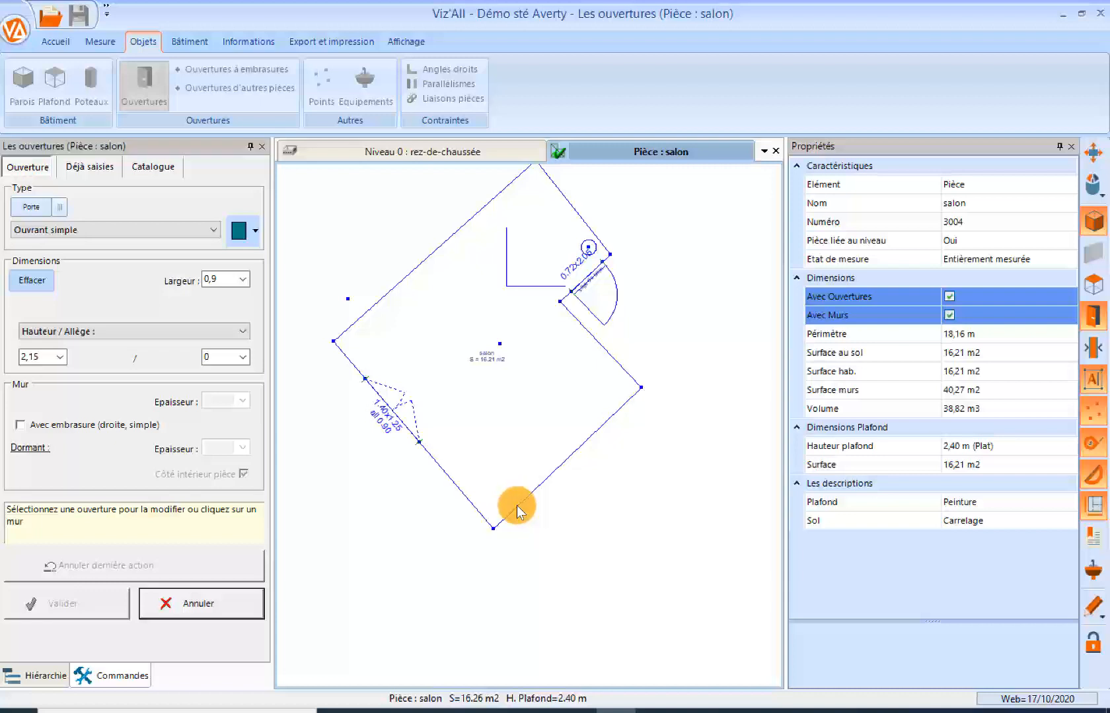
pyautogui.click(562, 465)
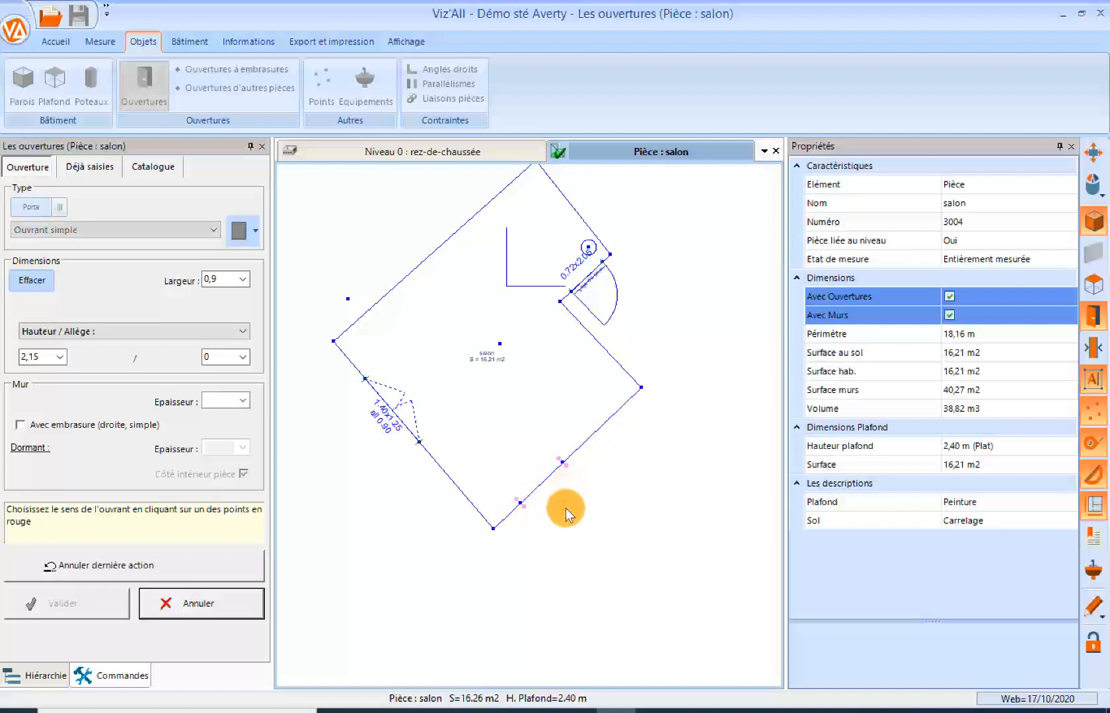
pyautogui.click(525, 507)
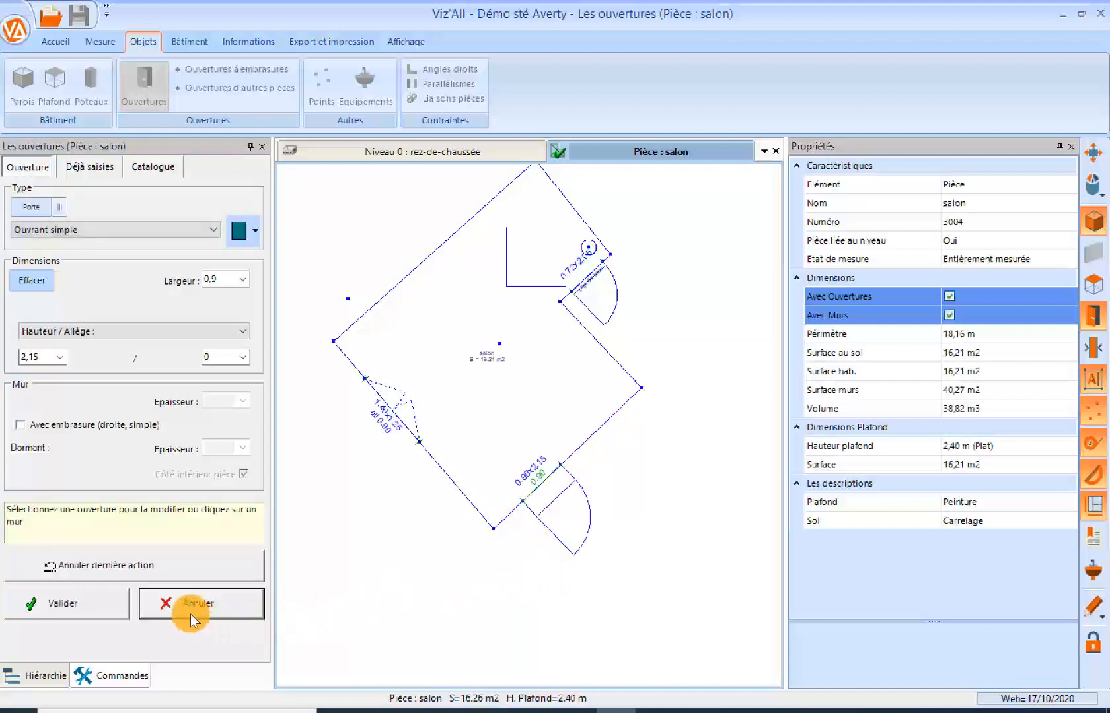
pyautogui.click(88, 604)
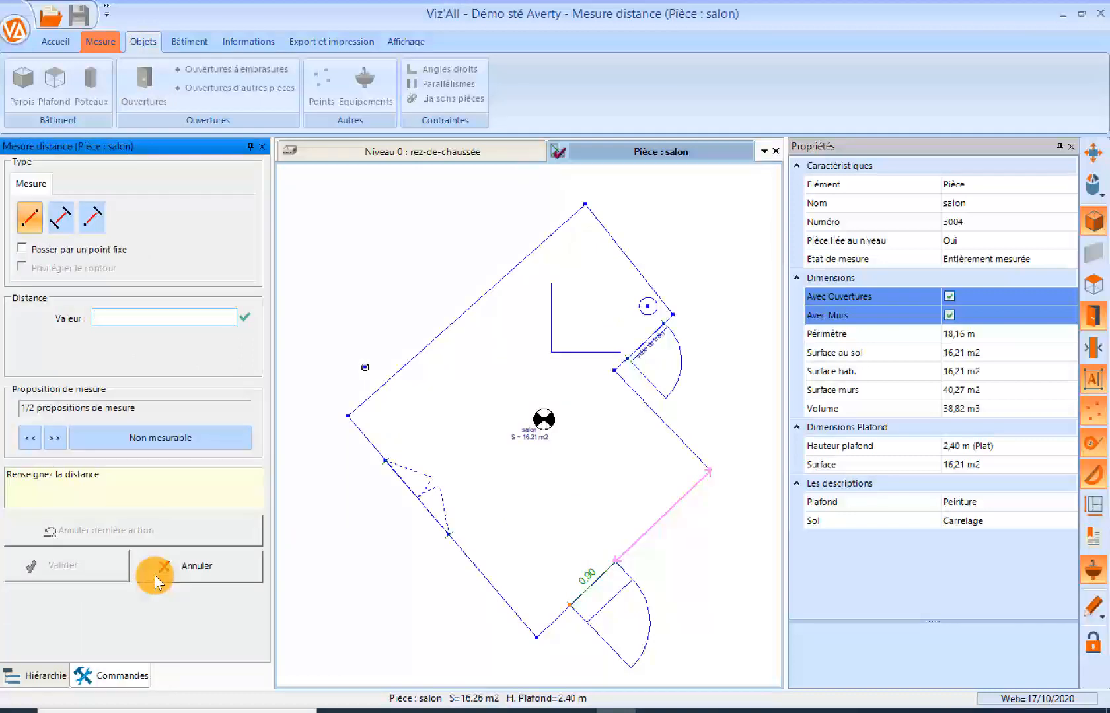
# Set the distance between the new door and the salon's right-hand corner to 2 m and validate the measurement.
pyautogui.write('2')
pyautogui.press('Return')
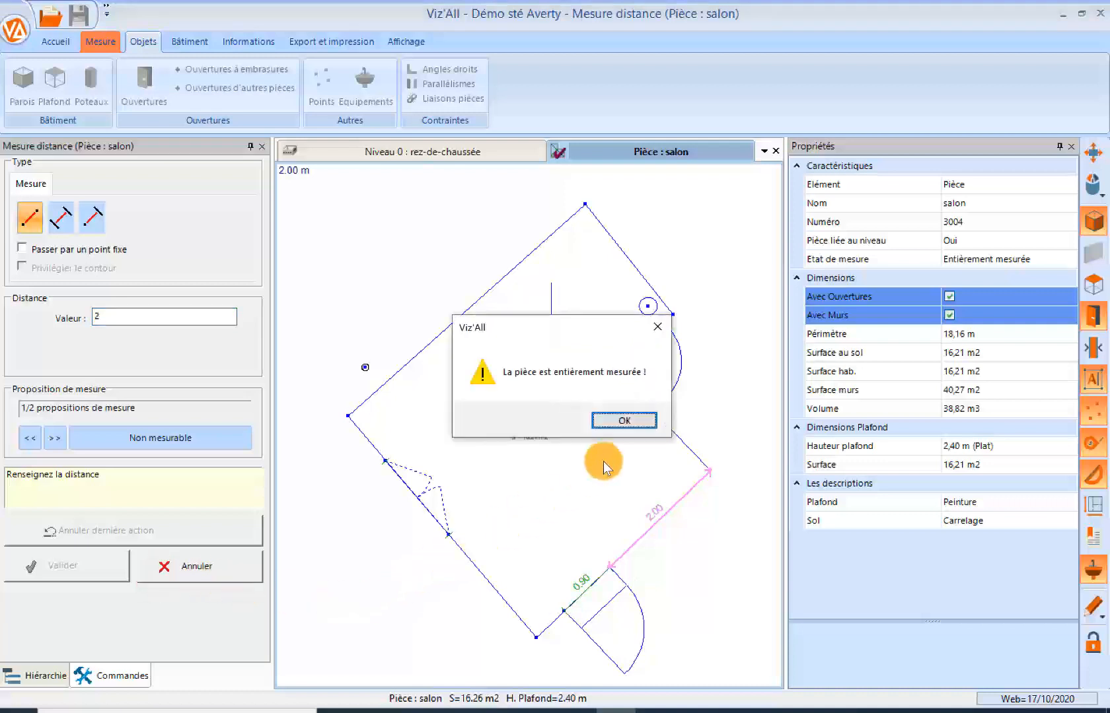
pyautogui.click(618, 421)
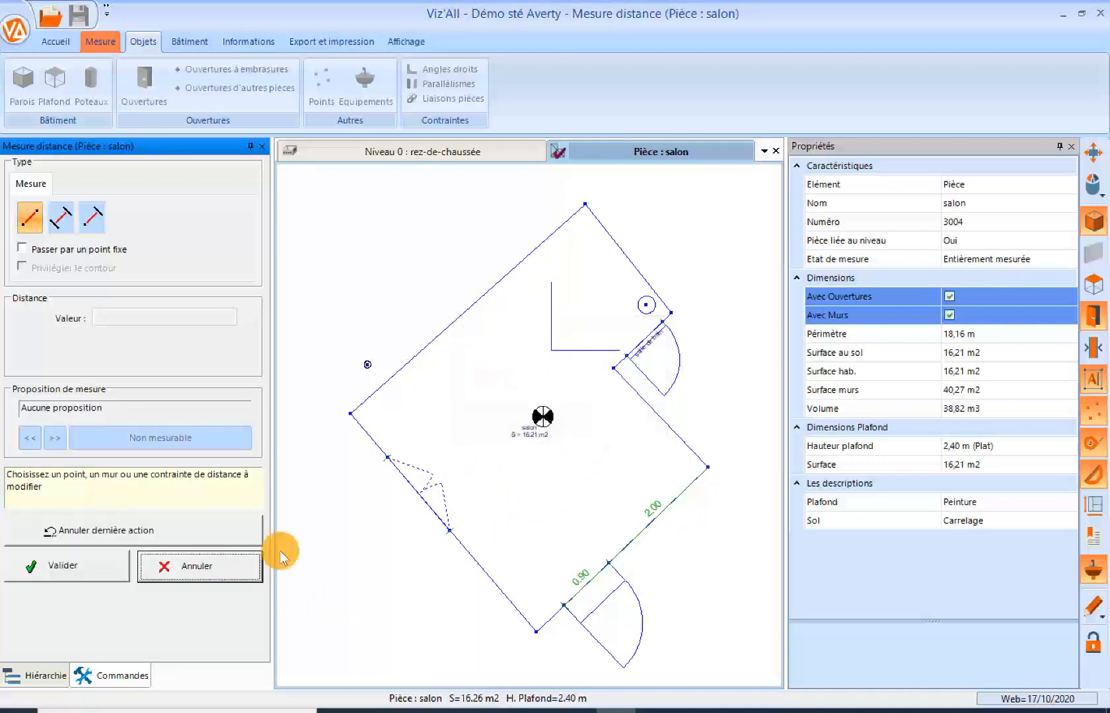
pyautogui.click(75, 568)
# Add a room named chambre2 to the rez-de-chaussée level in the Habitable zone, with a flat ceiling 2.5 m high.
pyautogui.click(59, 671)
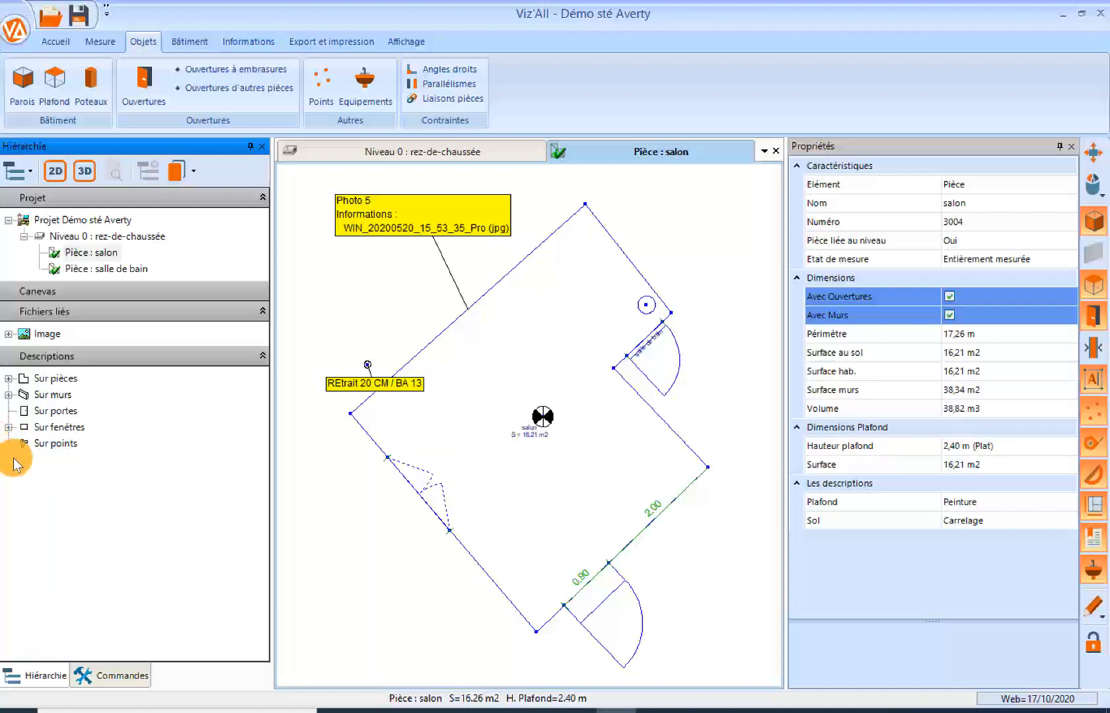
pyautogui.click(148, 236)
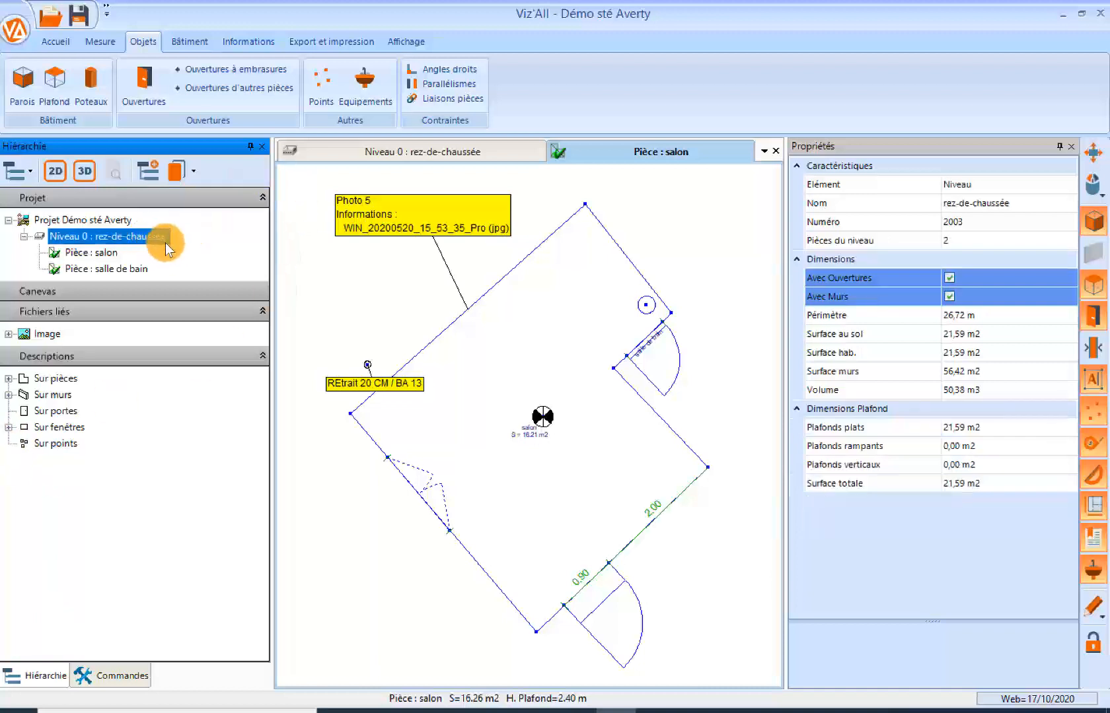
pyautogui.moveTo(639, 594); pyautogui.dragTo(530, 431)
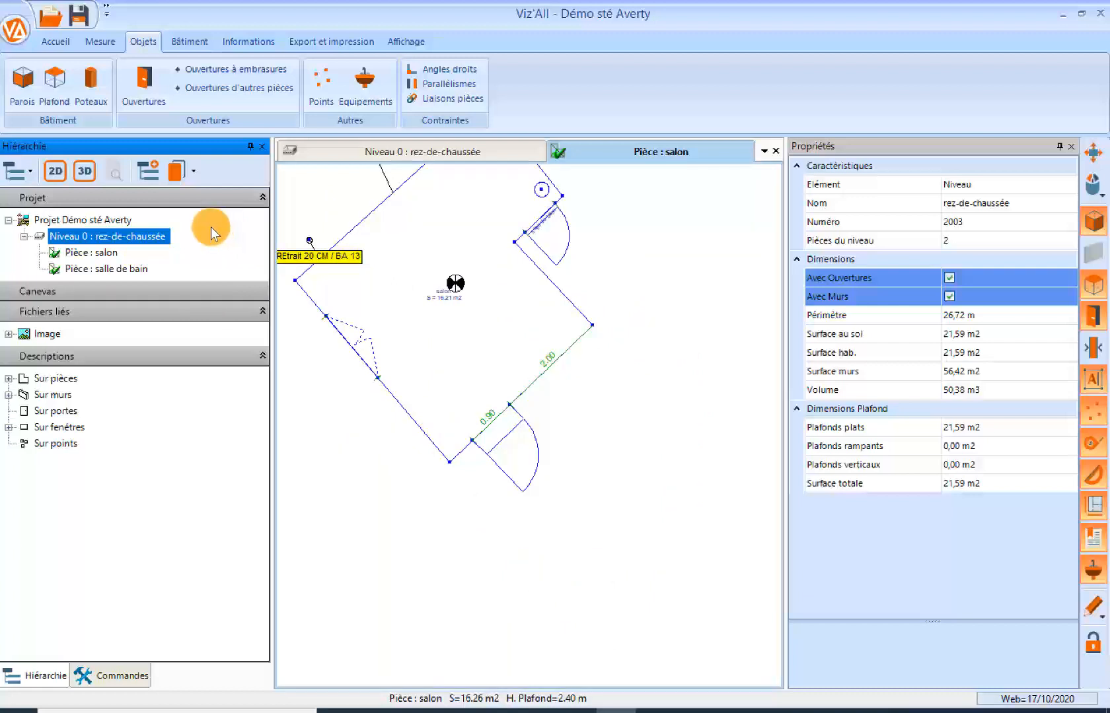
pyautogui.click(148, 171)
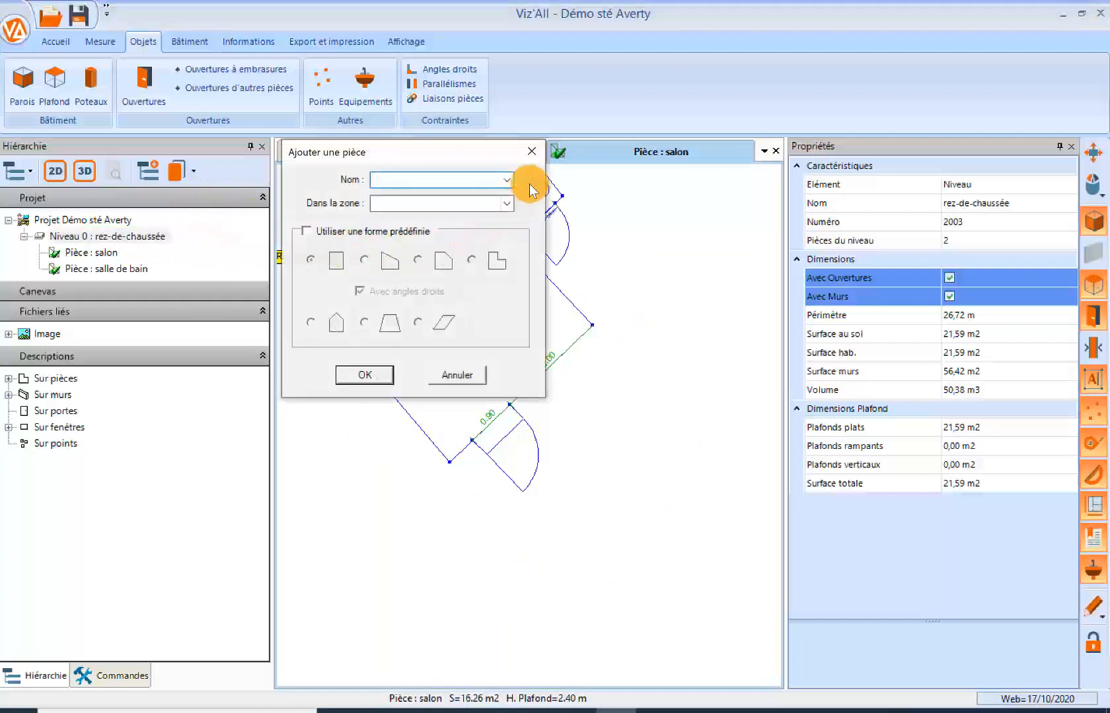
pyautogui.click(505, 178)
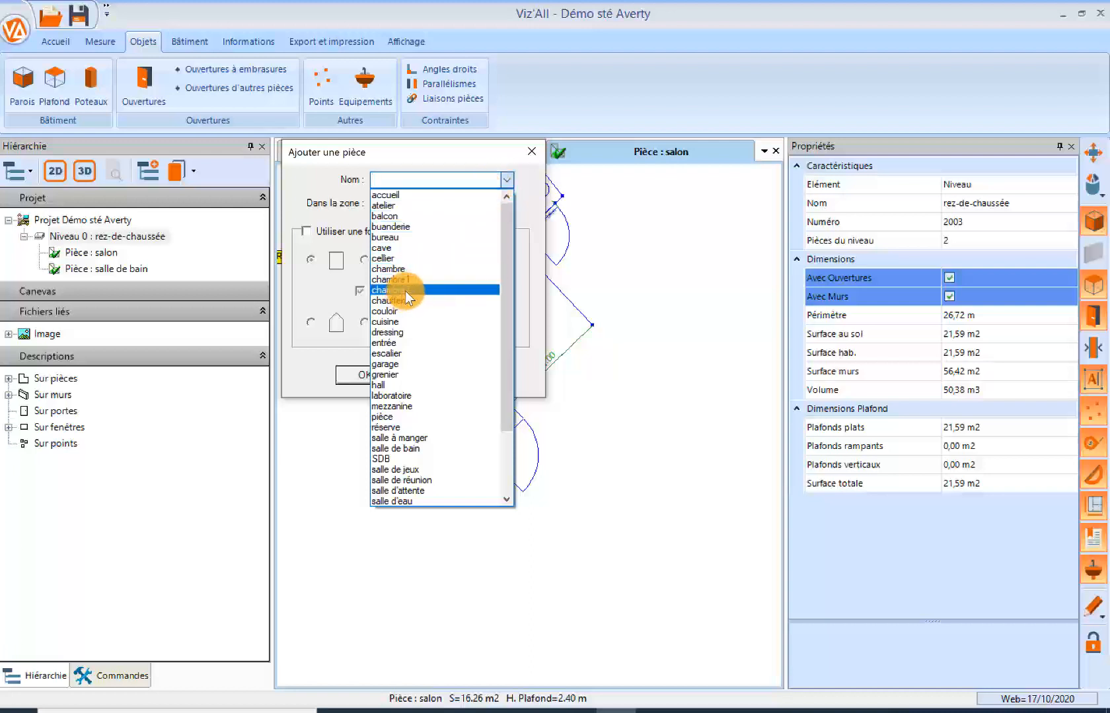
pyautogui.click(404, 290)
pyautogui.click(506, 204)
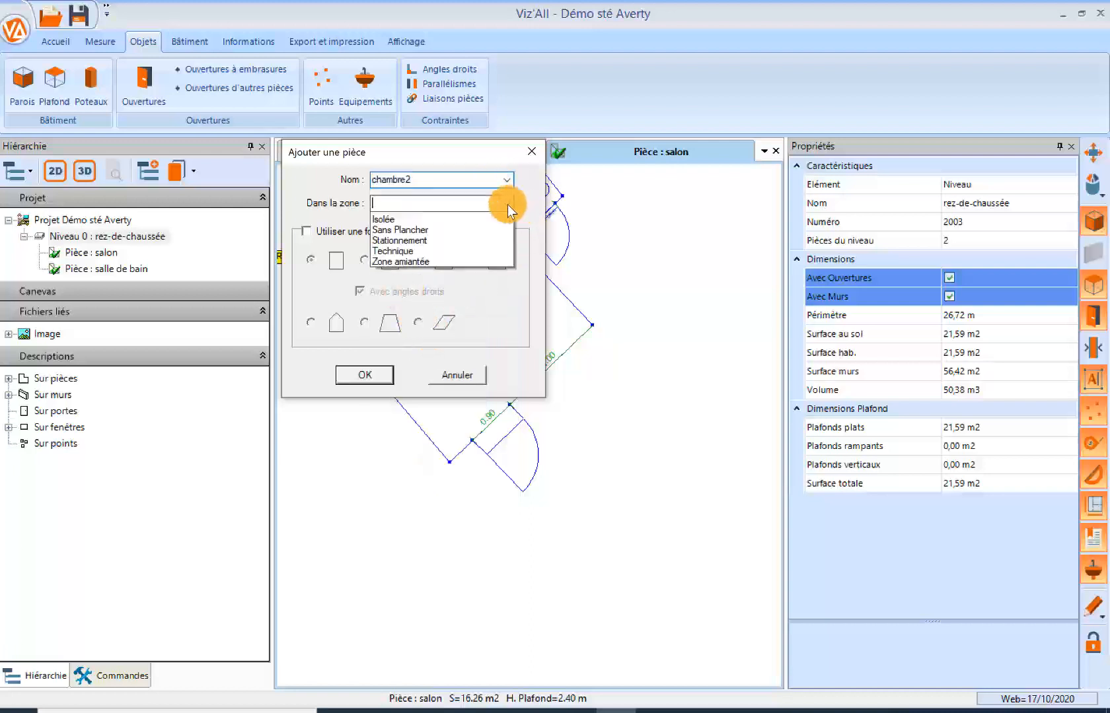
pyautogui.click(410, 241)
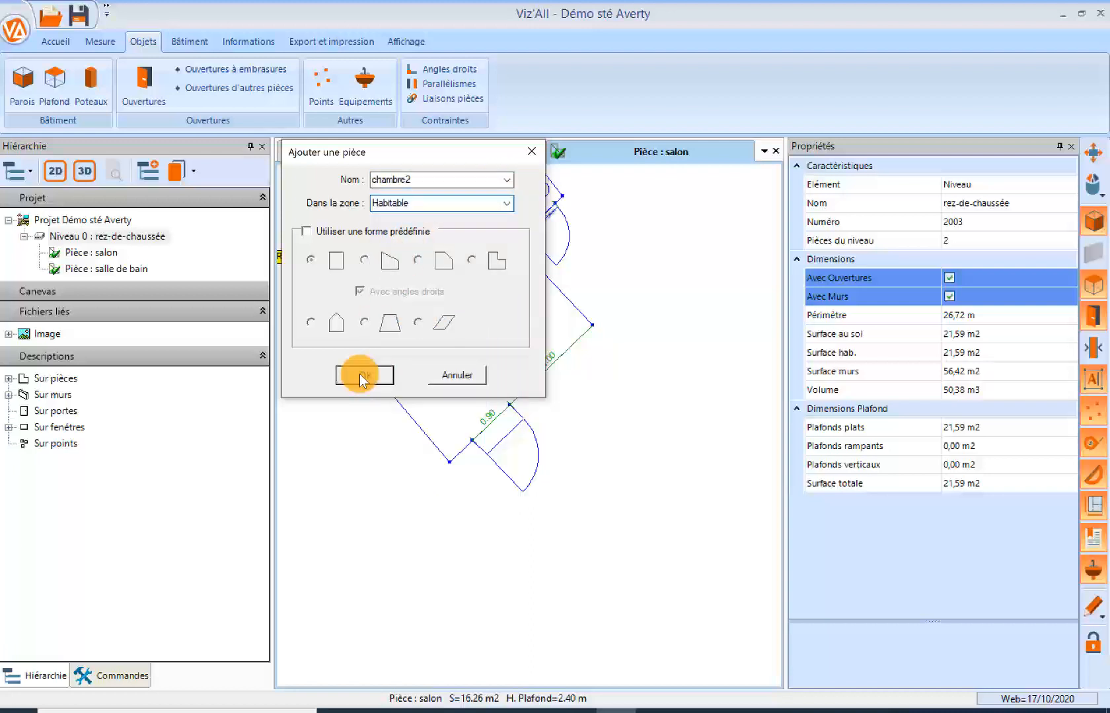
pyautogui.click(359, 375)
pyautogui.moveTo(428, 148); pyautogui.dragTo(431, 177)
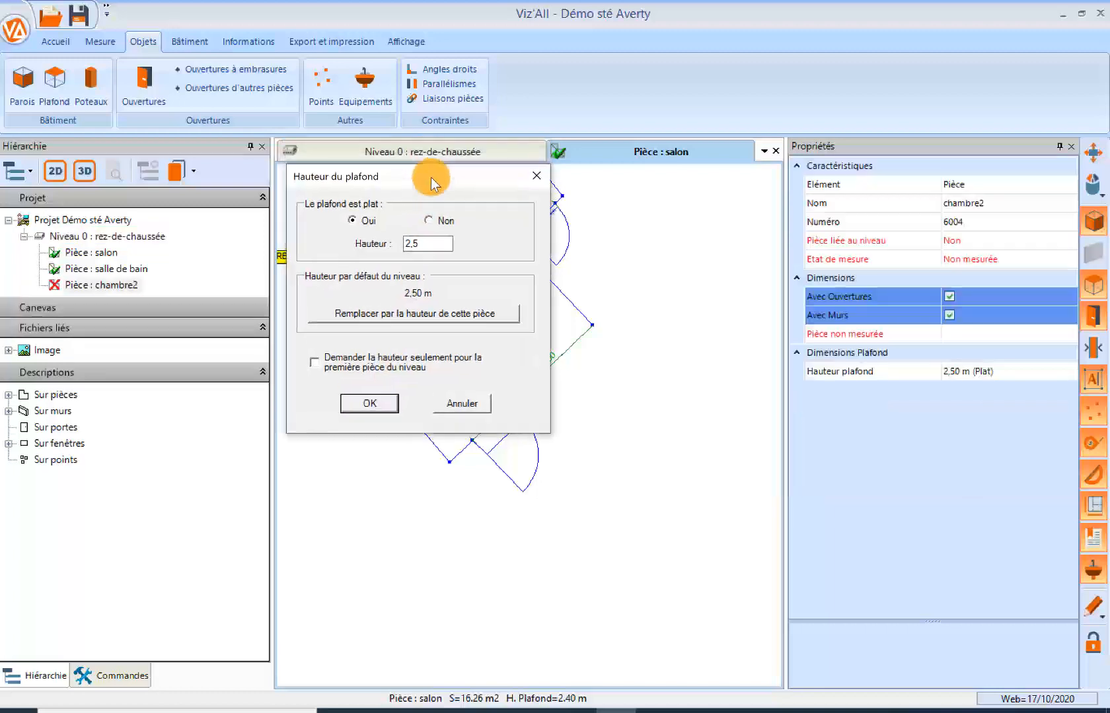
pyautogui.click(367, 401)
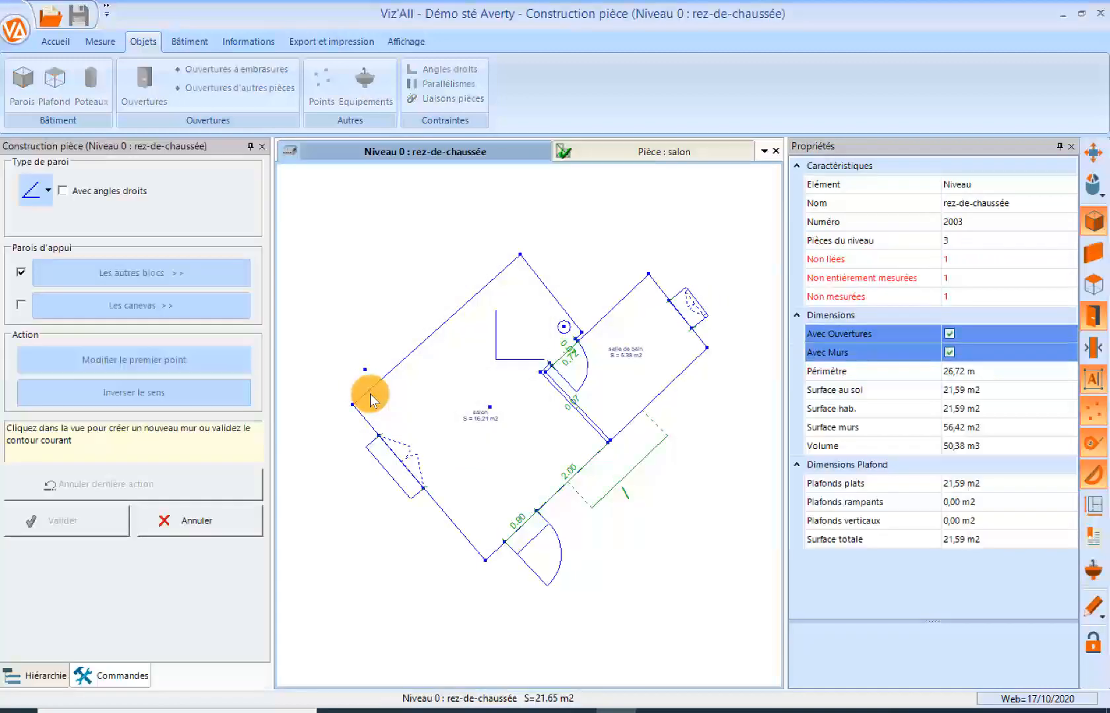
# Start the chambre2 outline with a Paroi mitoyenne along the salon wall that holds the new door.
pyautogui.click(48, 190)
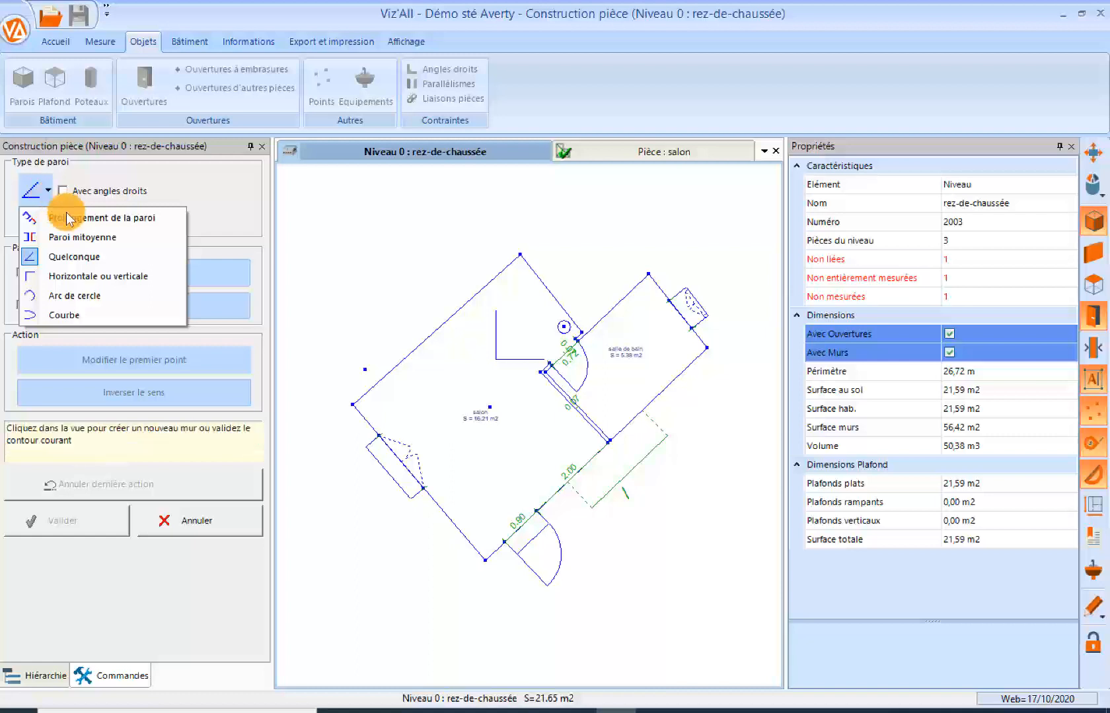
pyautogui.click(76, 236)
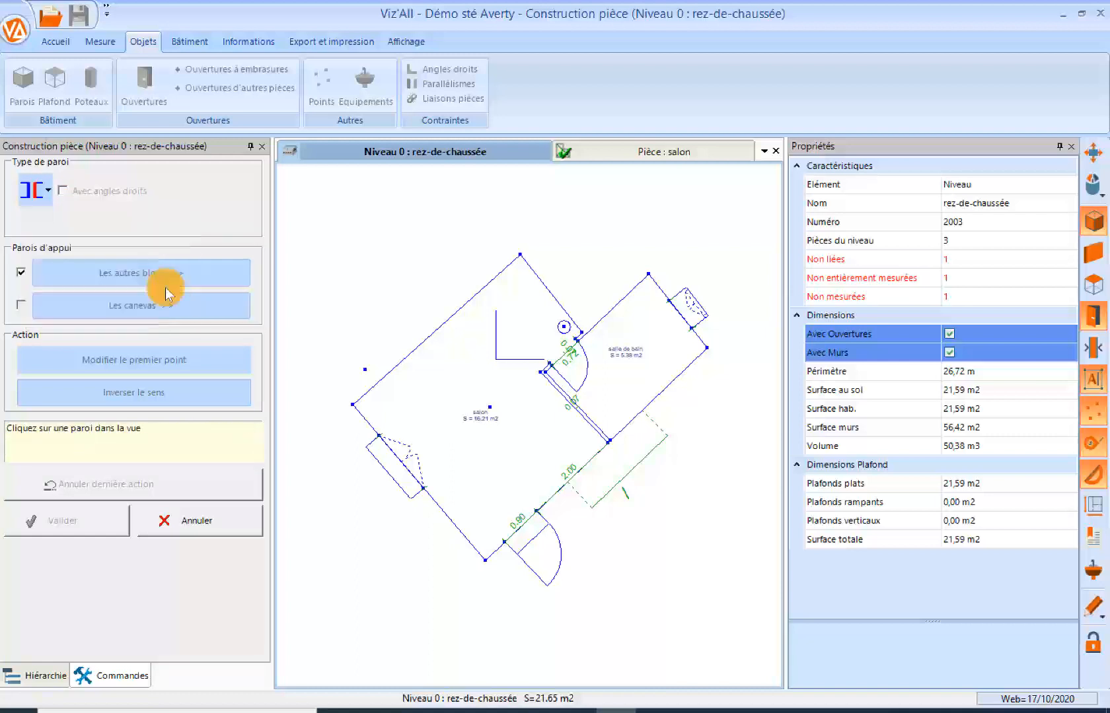
pyautogui.click(501, 551)
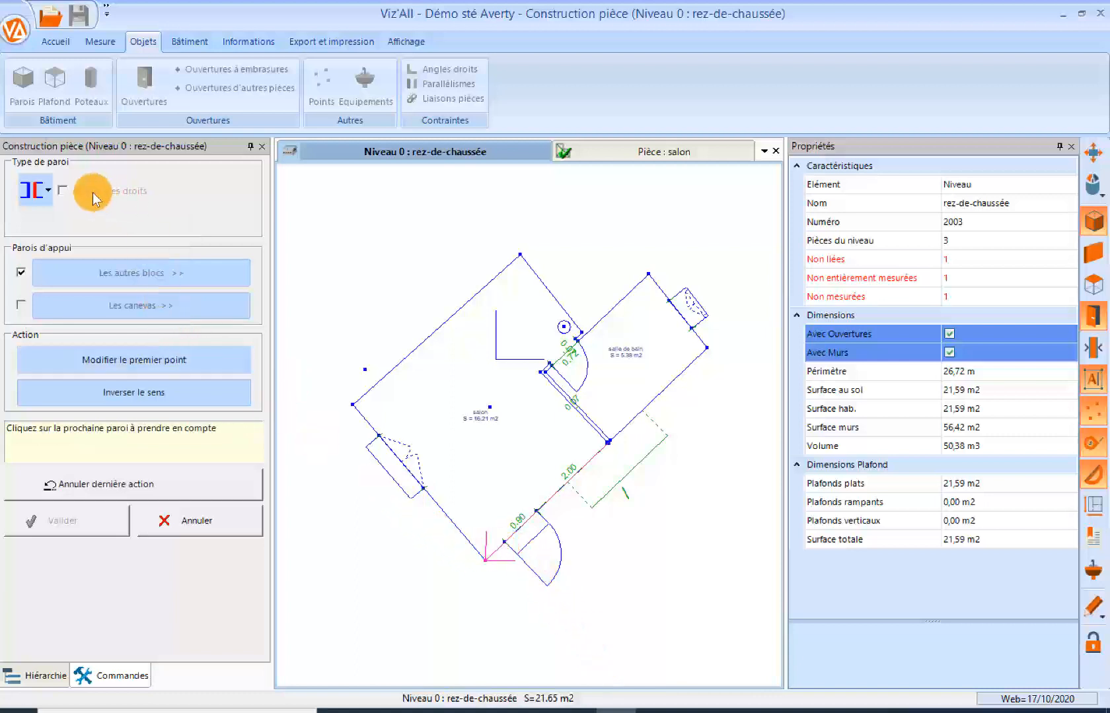
# Add a Prolongement de la paroi that extends the salon's lower-left window wall past the bottom corner as the second chambre2 wall.
pyautogui.click(41, 189)
pyautogui.click(89, 217)
pyautogui.click(519, 543)
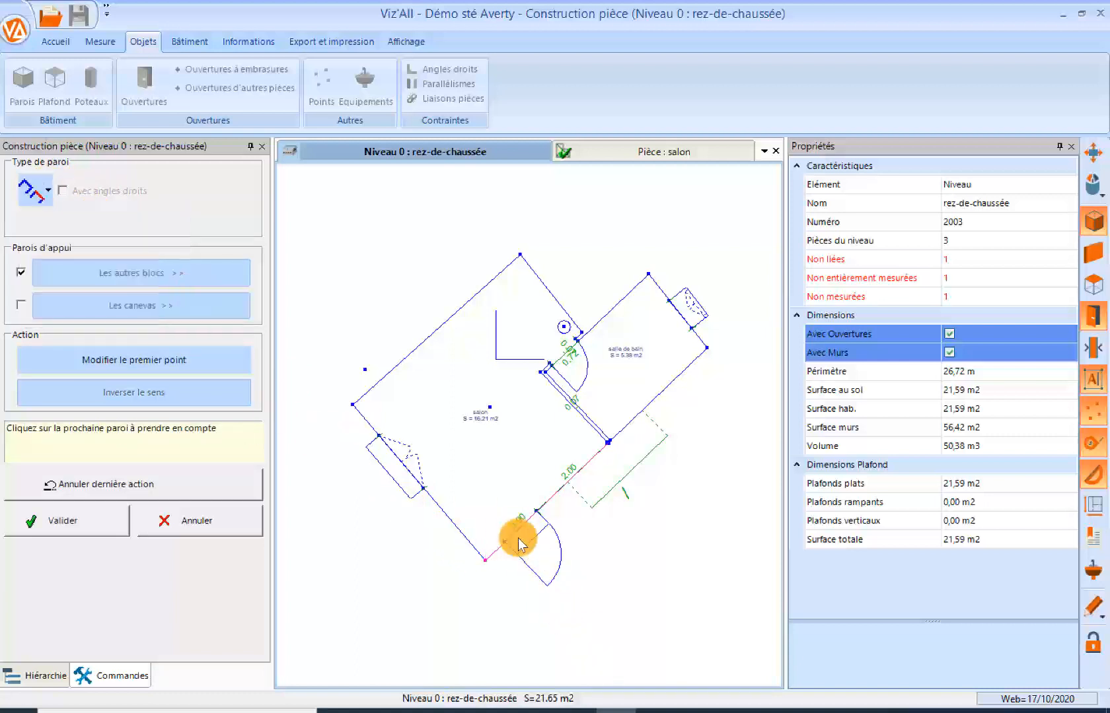
pyautogui.click(473, 543)
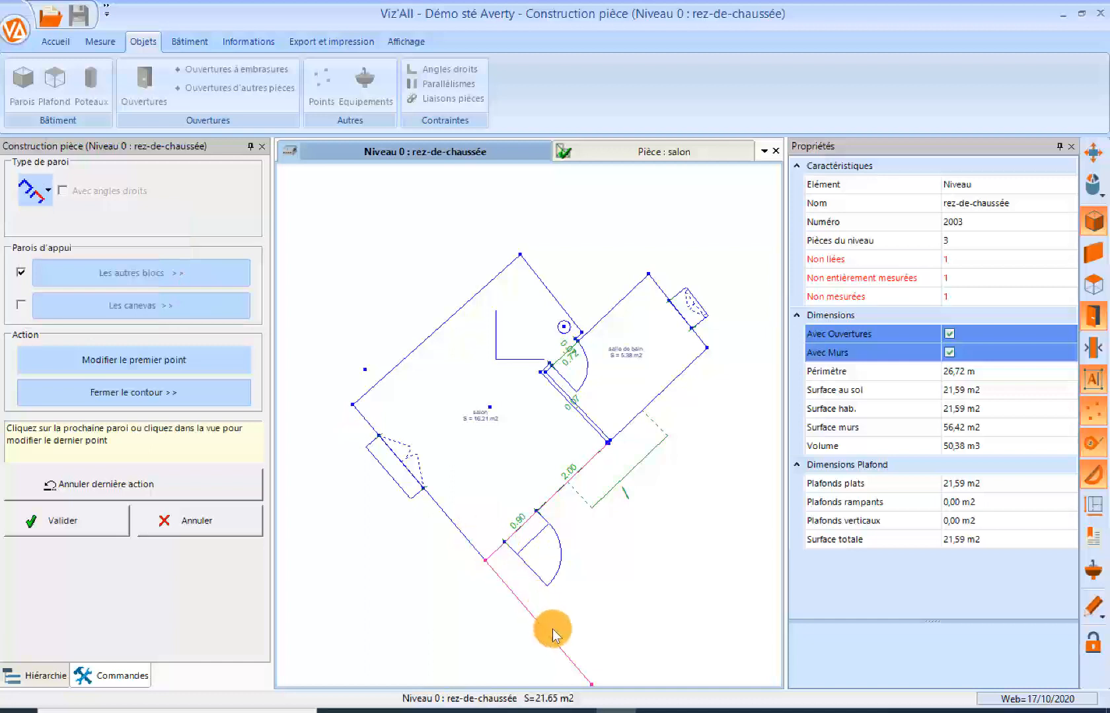
# Draw the third chambre2 wall as a Quelconque wall with right angles, running parallel to the shared door wall.
pyautogui.click(44, 191)
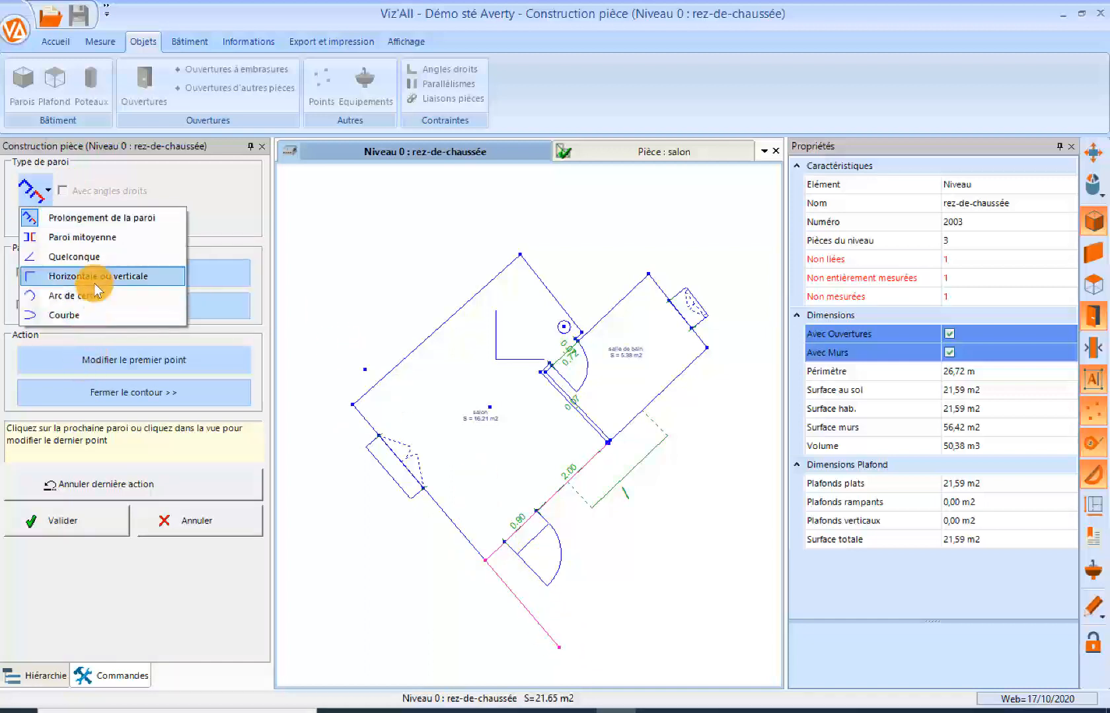
pyautogui.click(86, 257)
pyautogui.click(62, 190)
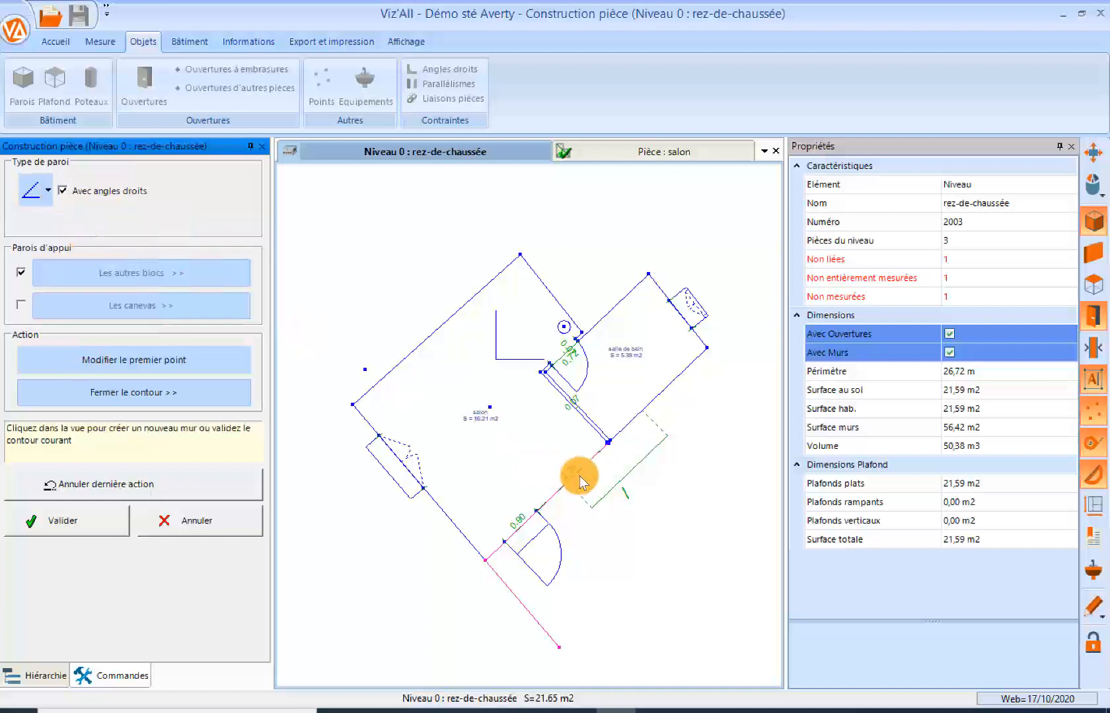
pyautogui.click(696, 515)
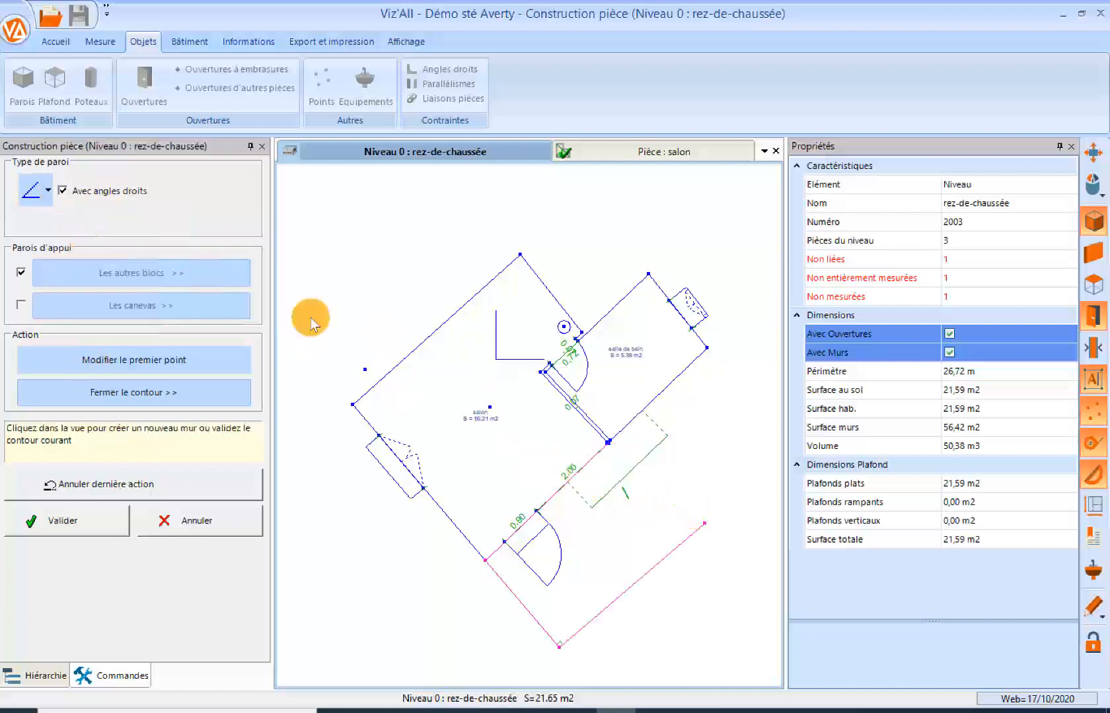
# Close the chambre2 outline with its fourth wall and validate the room's contour.
pyautogui.click(192, 393)
pyautogui.click(321, 407)
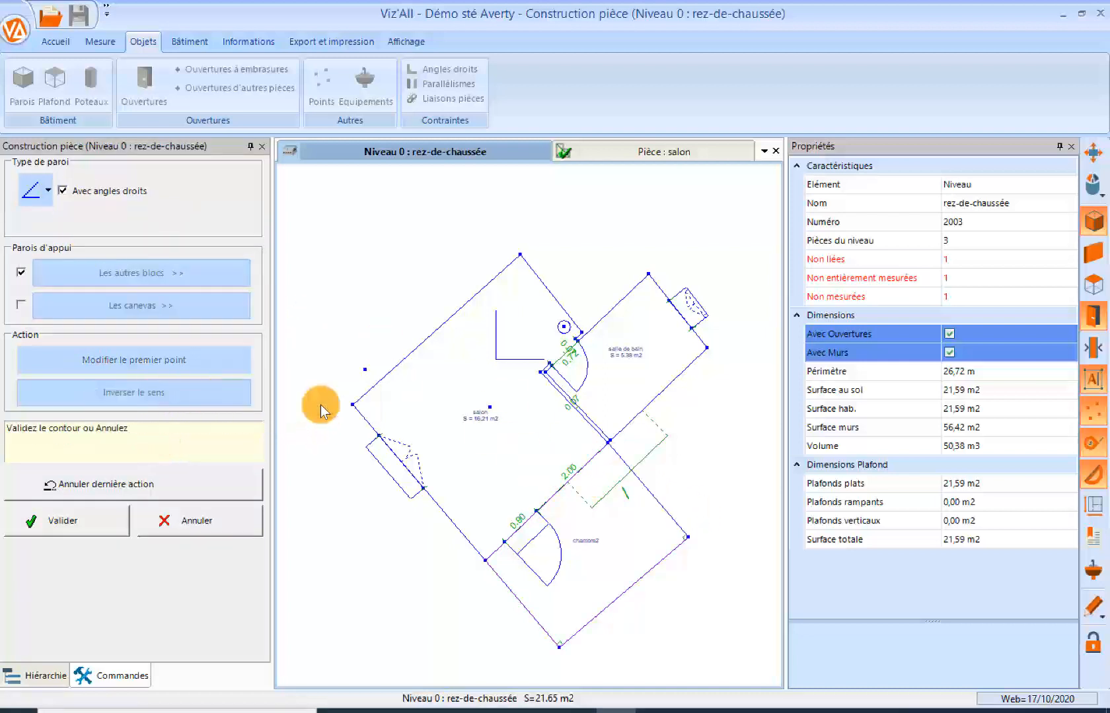
pyautogui.click(86, 523)
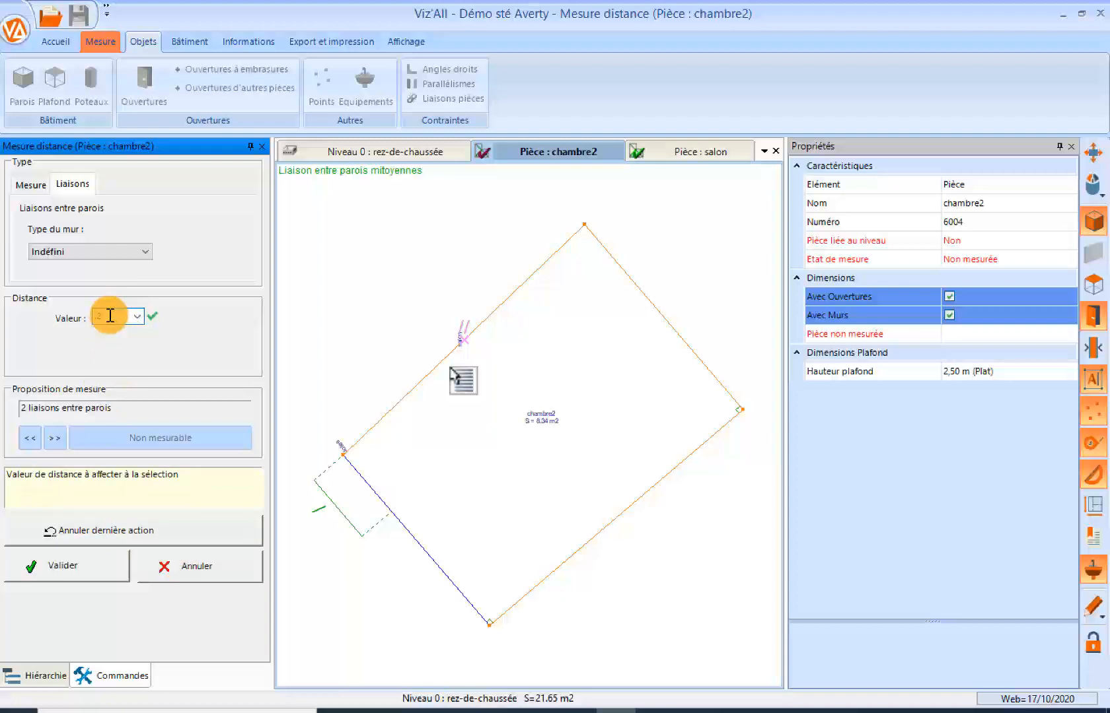
# Set the shared-wall link between chambre2 and the salon to 0.20 m and the length of the wall extending the salon's window wall to 4 m.
pyautogui.press('Return')
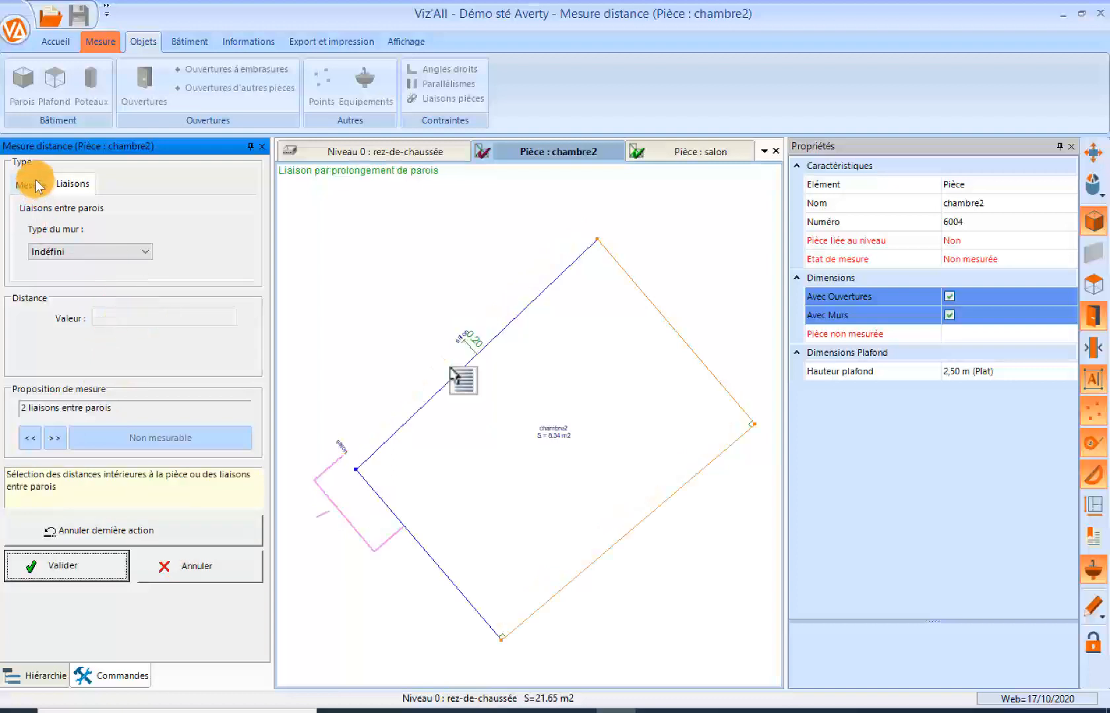
pyautogui.click(38, 187)
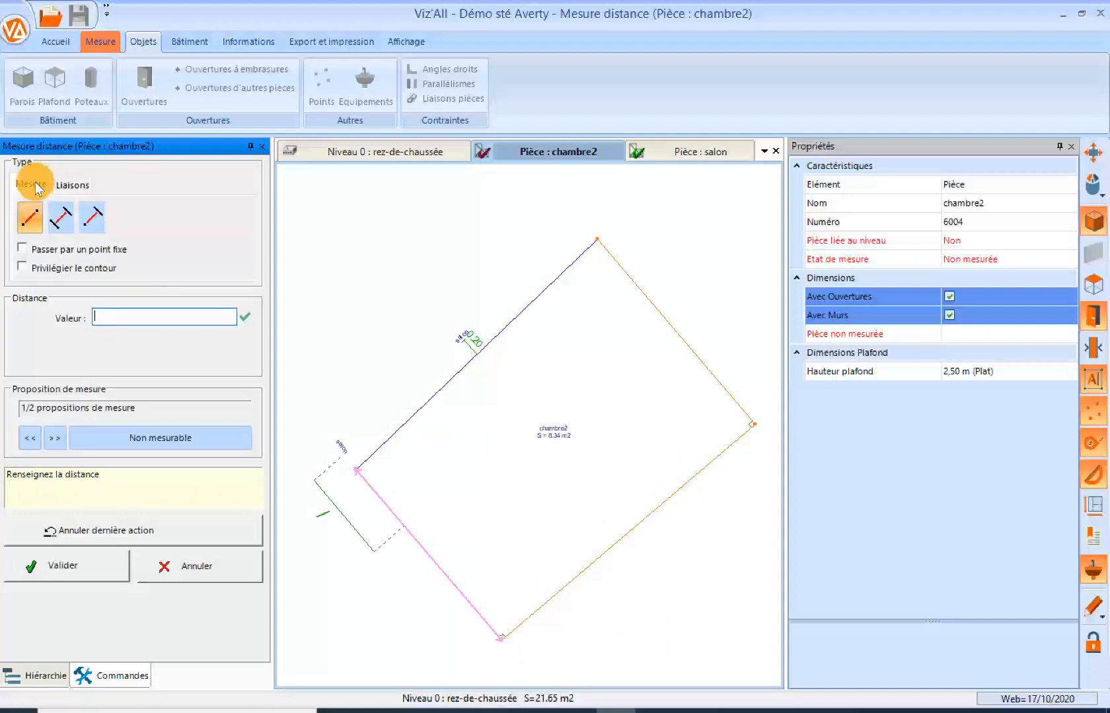
pyautogui.write('4')
pyautogui.press('Return')
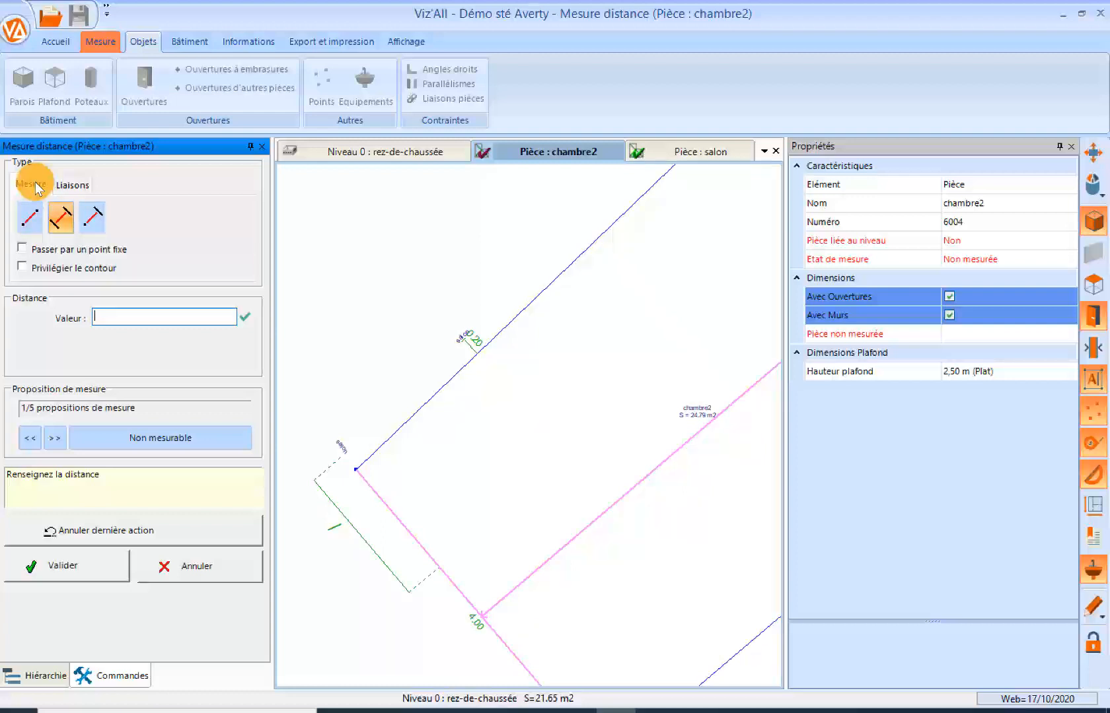
# Set the distance from the 4 m wall to the opposite wall to 6 m, validate the measurements and return to the rez-de-chaussée plan.
pyautogui.write('6')
pyautogui.press('Return')
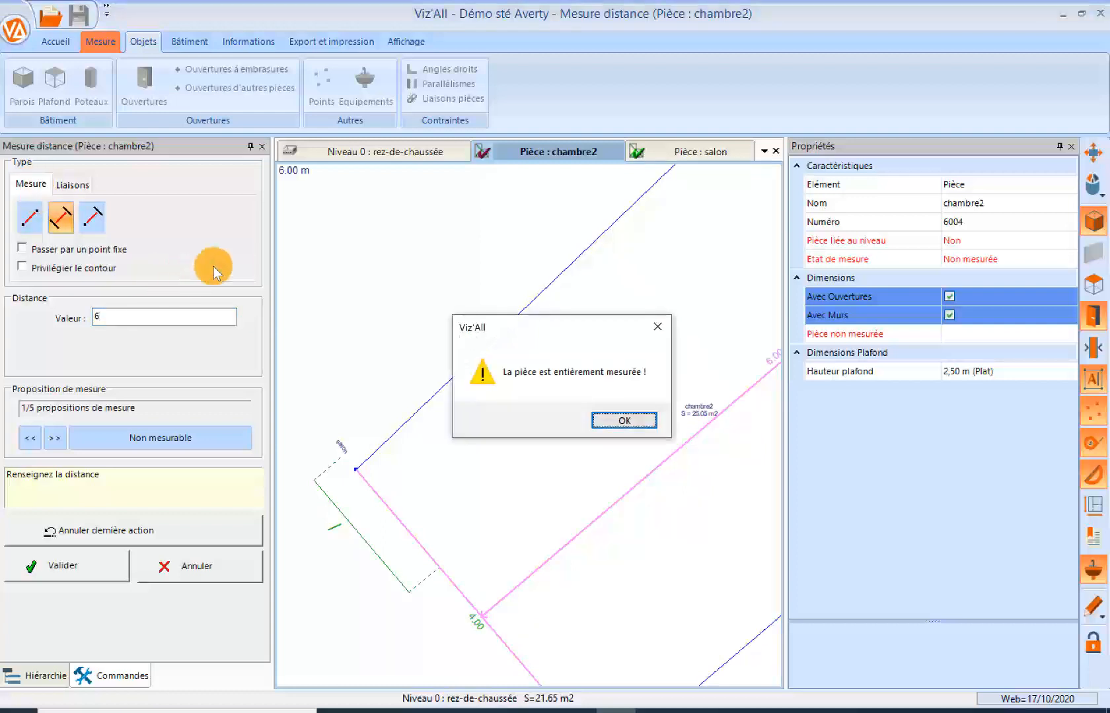
pyautogui.click(633, 420)
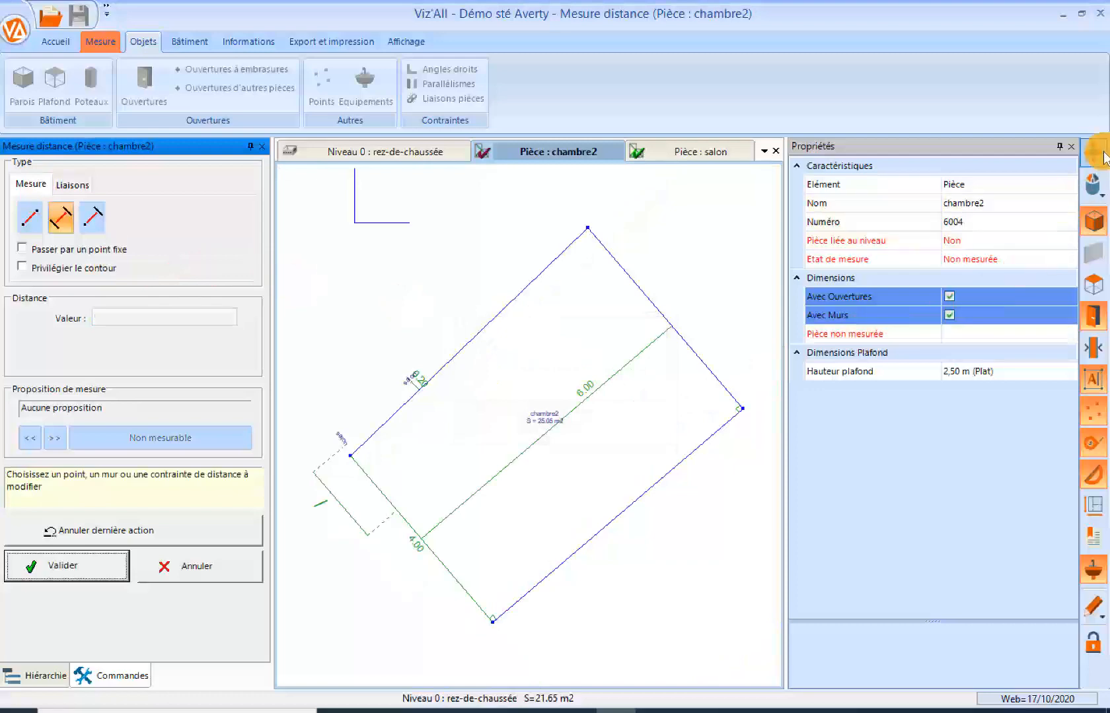
pyautogui.click(63, 570)
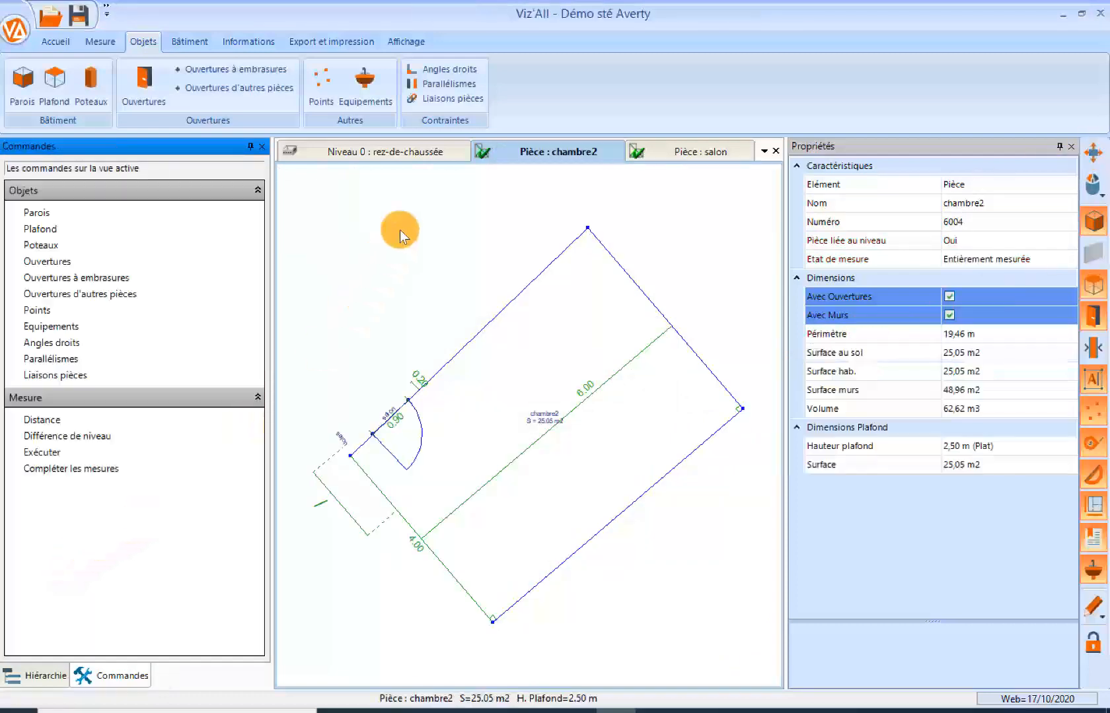
pyautogui.click(405, 154)
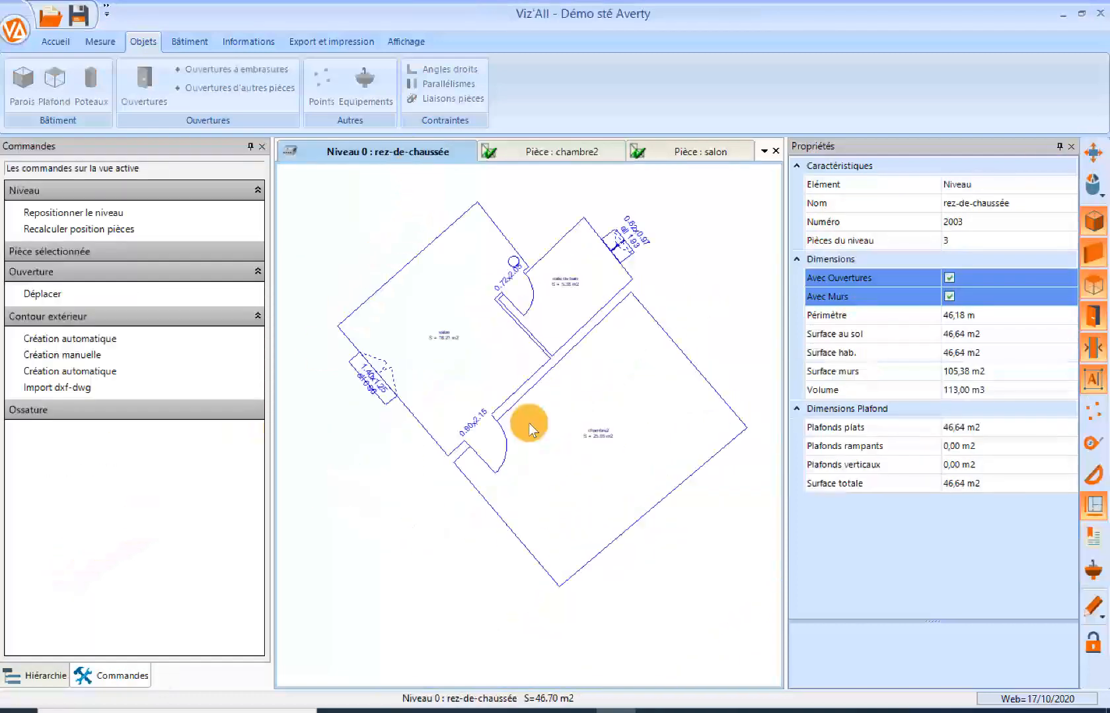